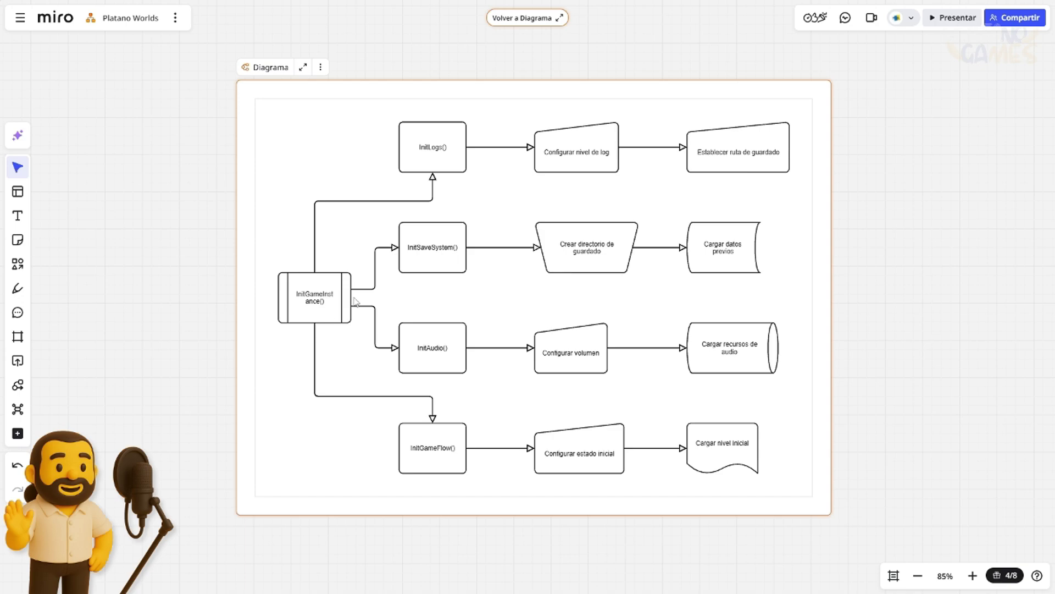
- Point out the InitLogs() and InitSaveSystem() boxes in the Miro diagram
{"action": "scroll", "coordinate": [423, 283], "scroll_direction": "up", "scroll_amount": 2}
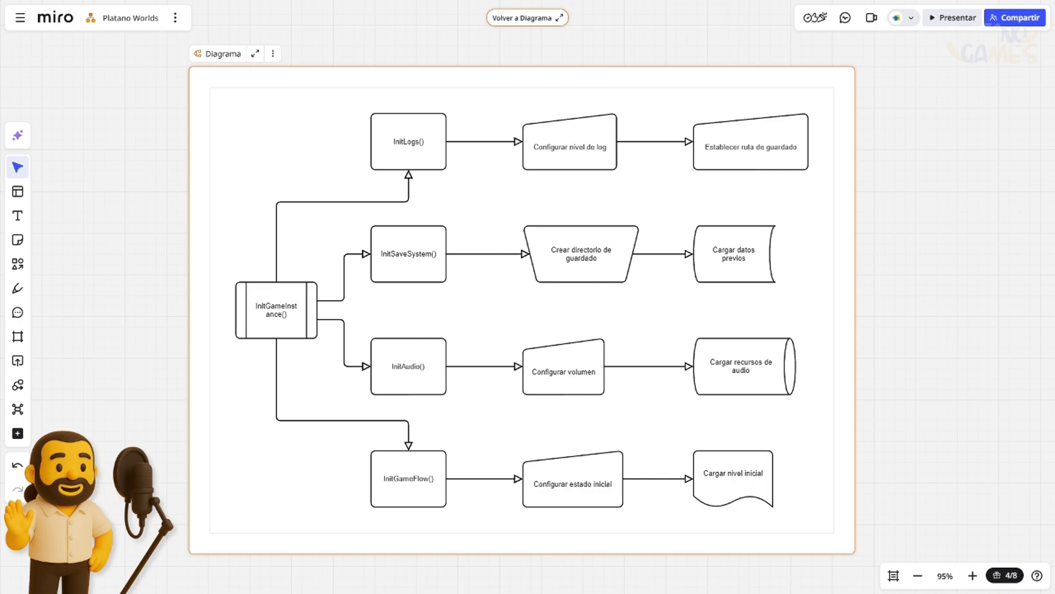
{"action": "left_click", "coordinate": [411, 157]}
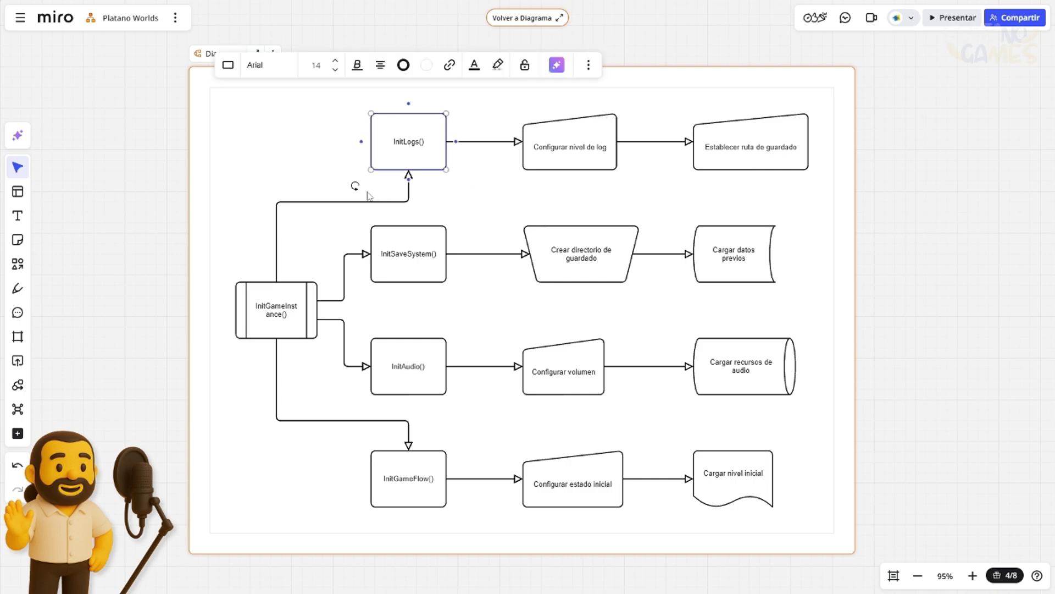
{"action": "left_click", "coordinate": [378, 196]}
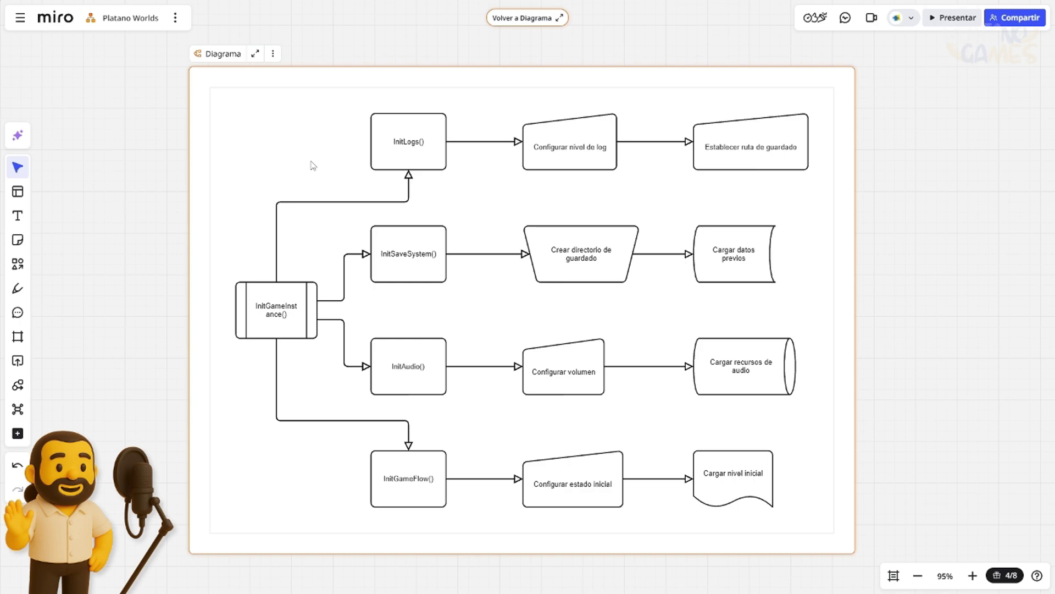
{"action": "left_click", "coordinate": [399, 279]}
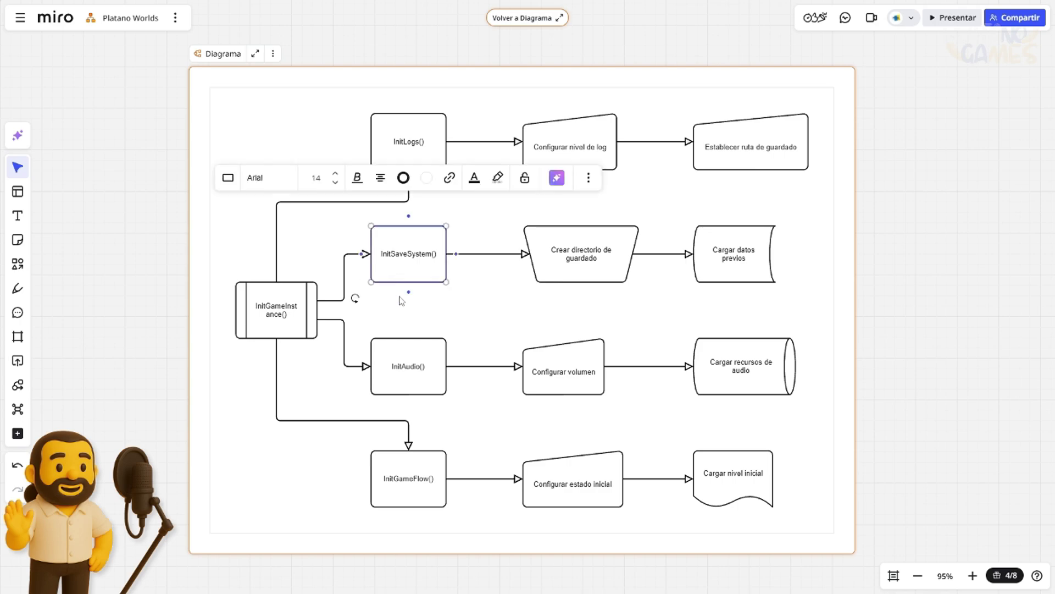
{"action": "left_click", "coordinate": [401, 305]}
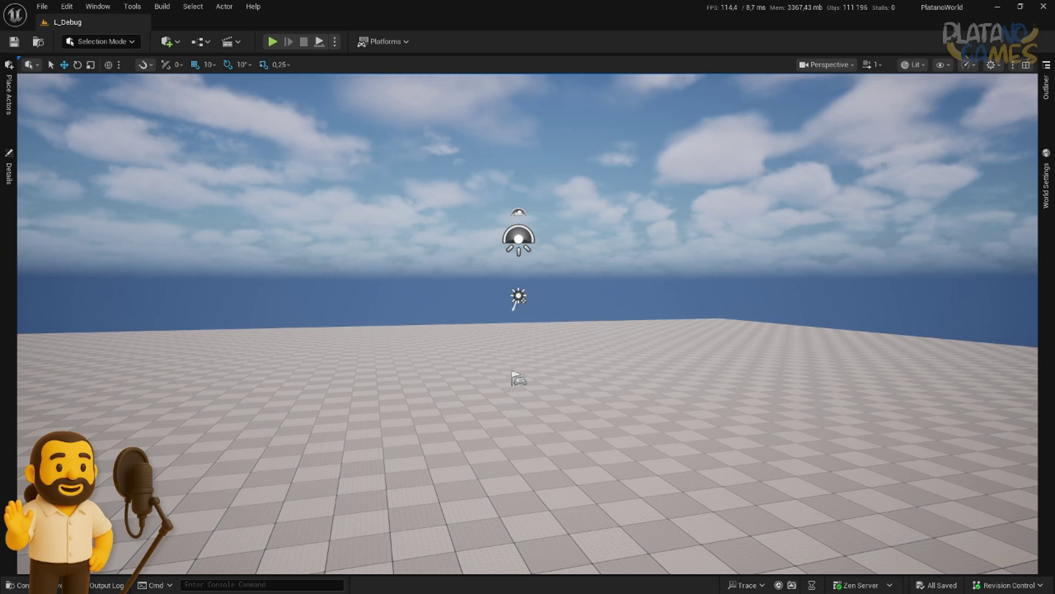
- Find BP_GameInstance_Platano, open it in the full Blueprint editor and enlarge the EventGraph
{"action": "right_click_drag", "start_coordinate": [412, 281], "coordinate": [440, 280]}
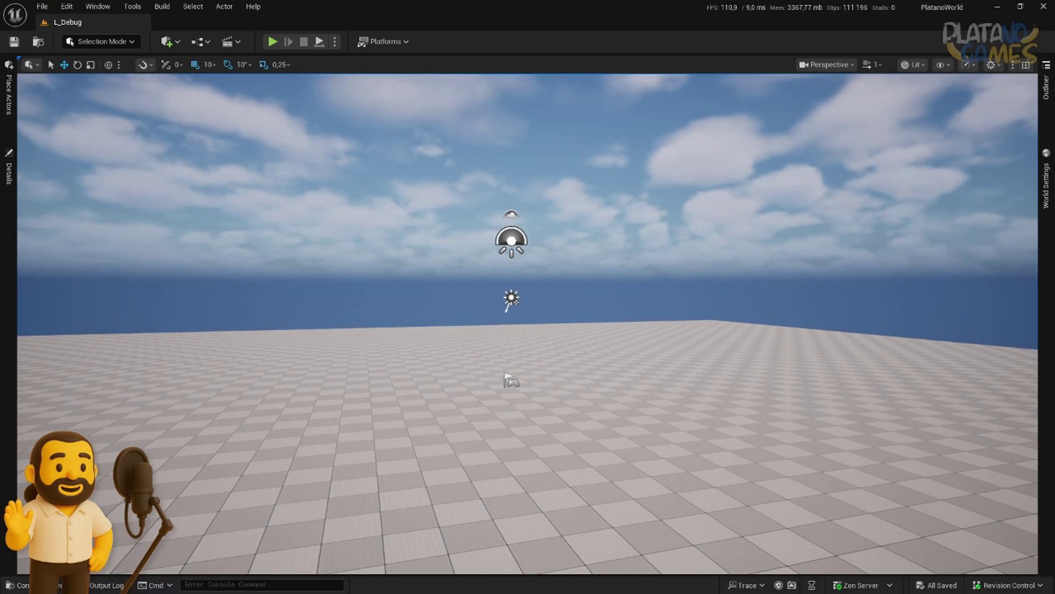
{"action": "key", "text": "ctrl+p"}
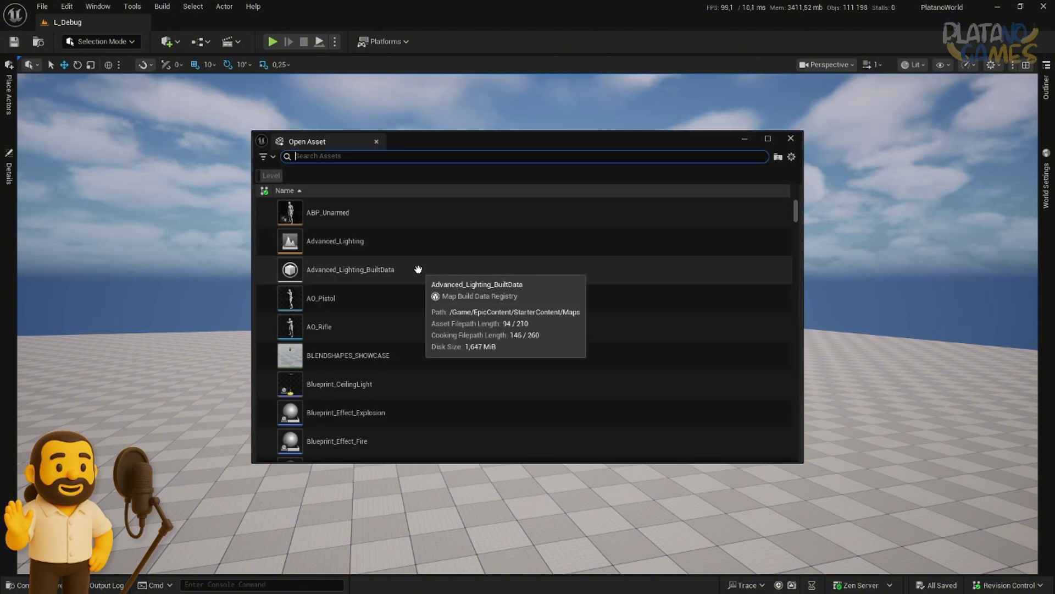
{"action": "type", "text": "gameinstance "}
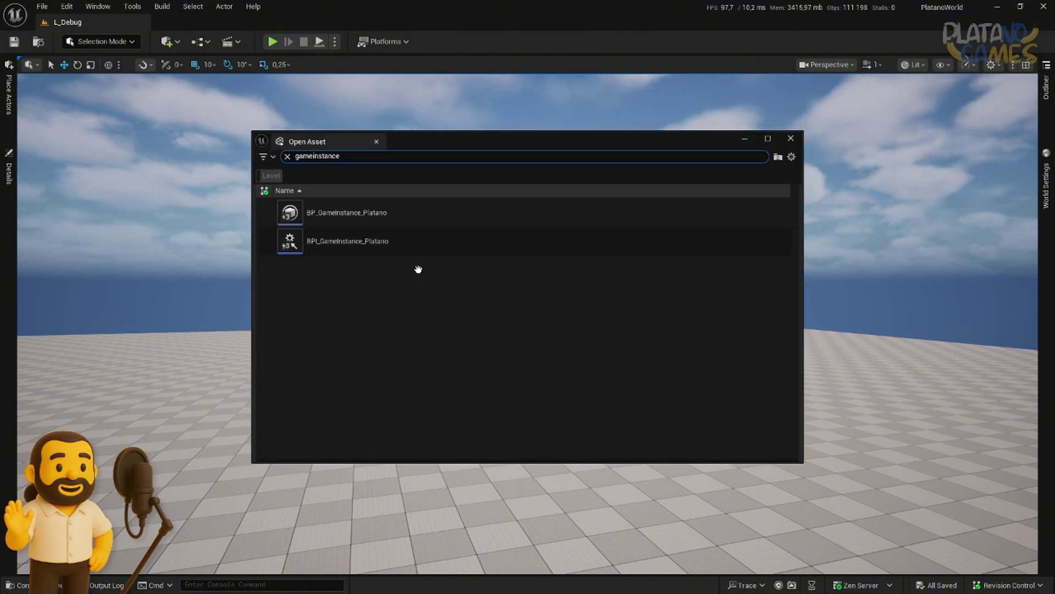
{"action": "type", "text": "platano"}
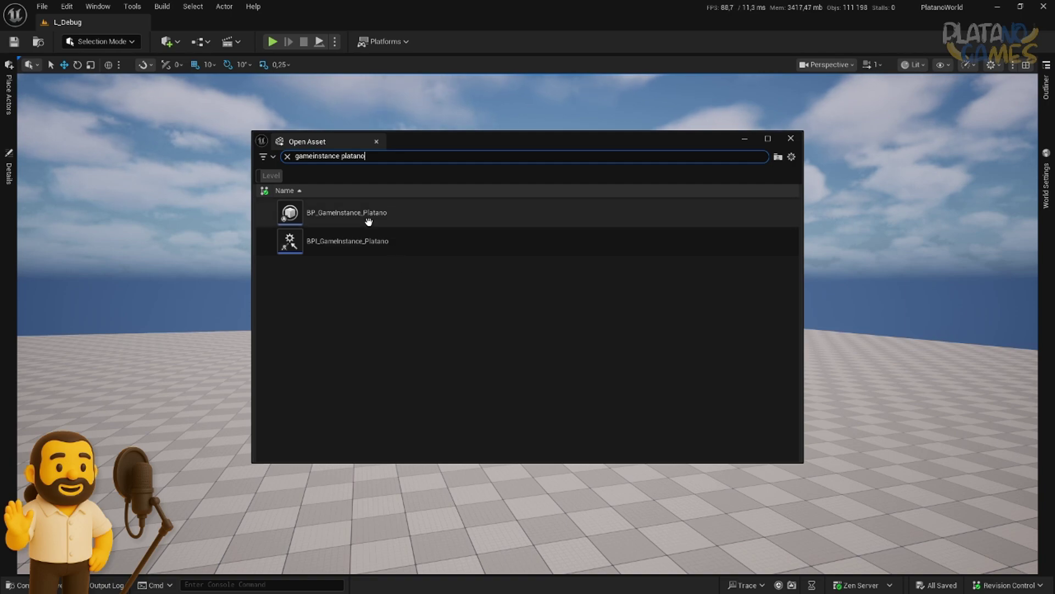
{"action": "double_click", "coordinate": [431, 219]}
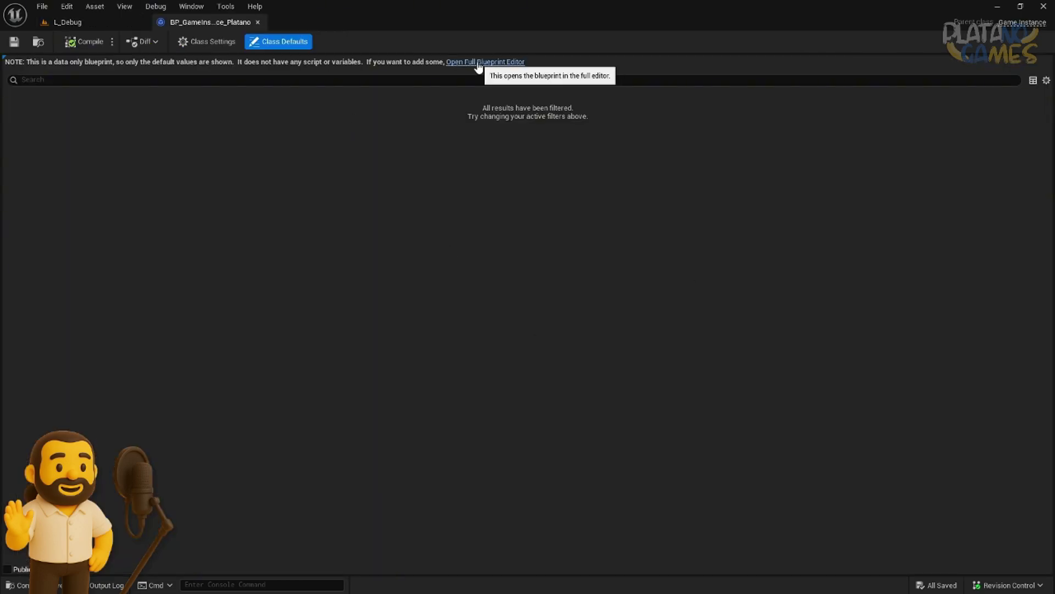
{"action": "left_click", "coordinate": [478, 63]}
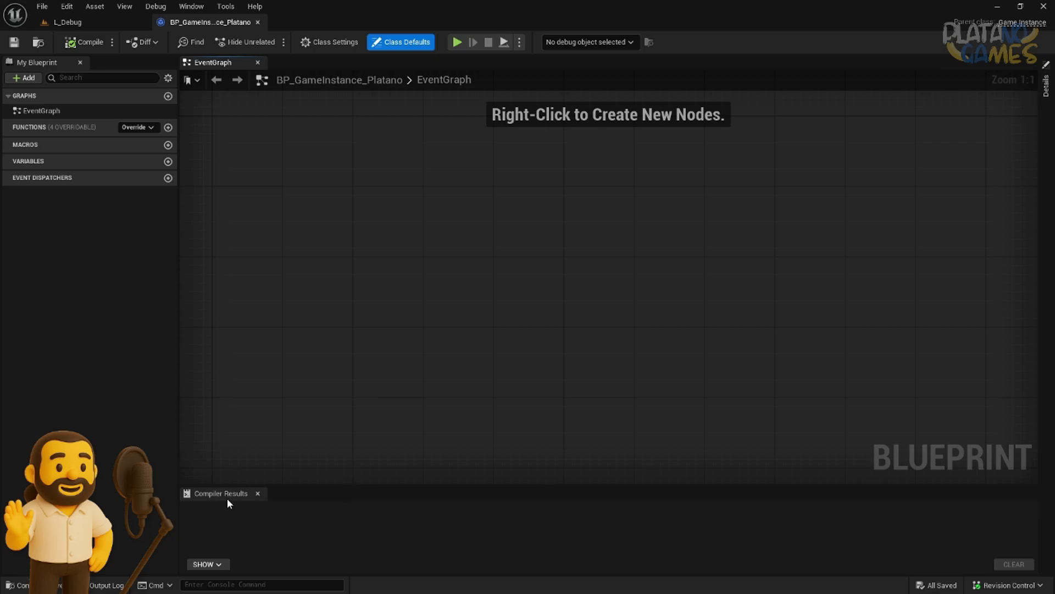
{"action": "left_click_drag", "start_coordinate": [276, 487], "coordinate": [275, 525]}
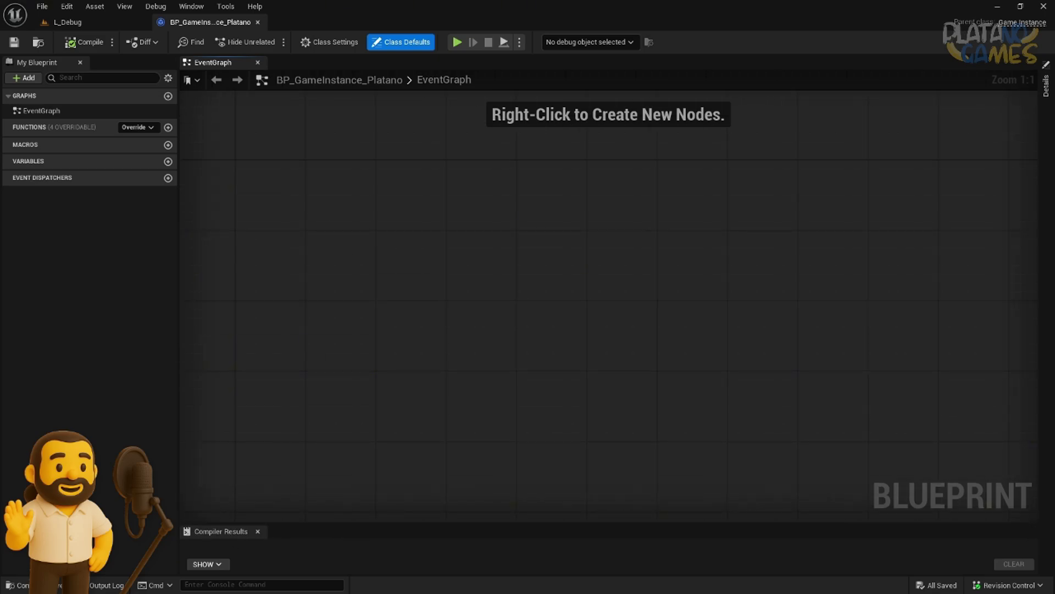
{"action": "right_click_drag", "start_coordinate": [408, 353], "coordinate": [433, 385]}
- Add a new function in category Core named InirLogs
{"action": "left_click", "coordinate": [168, 127]}
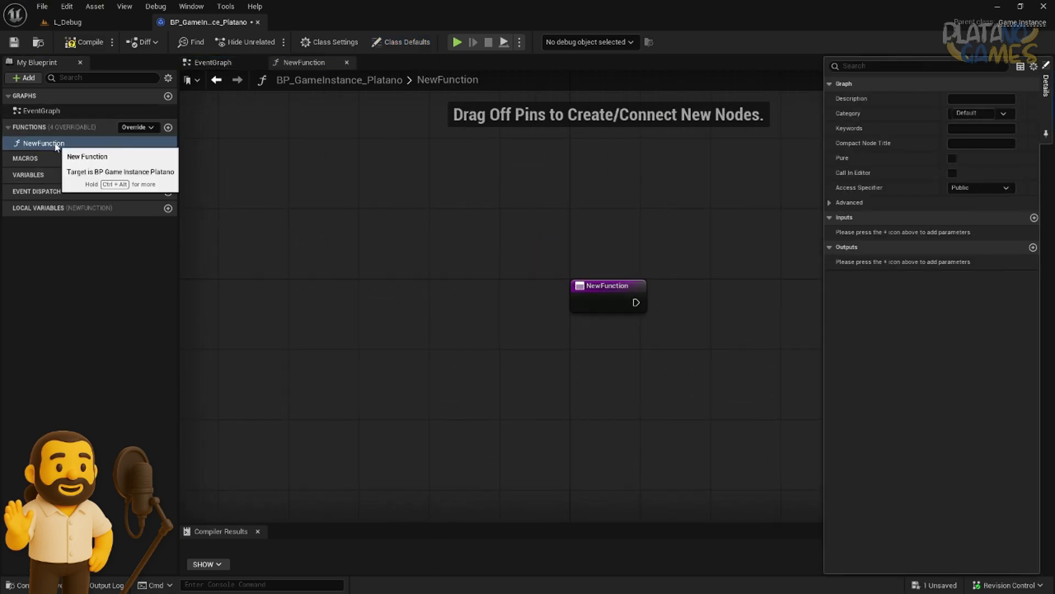
{"action": "left_click", "coordinate": [970, 113]}
{"action": "key", "text": "BackSpace"}
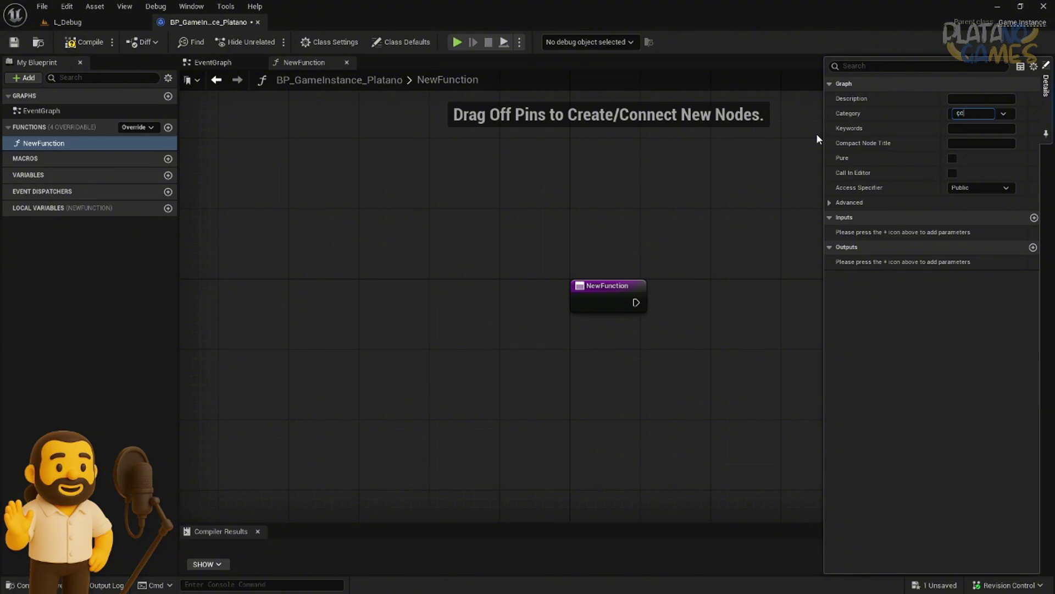
{"action": "type", "text": "Core"}
{"action": "key", "text": "Return"}
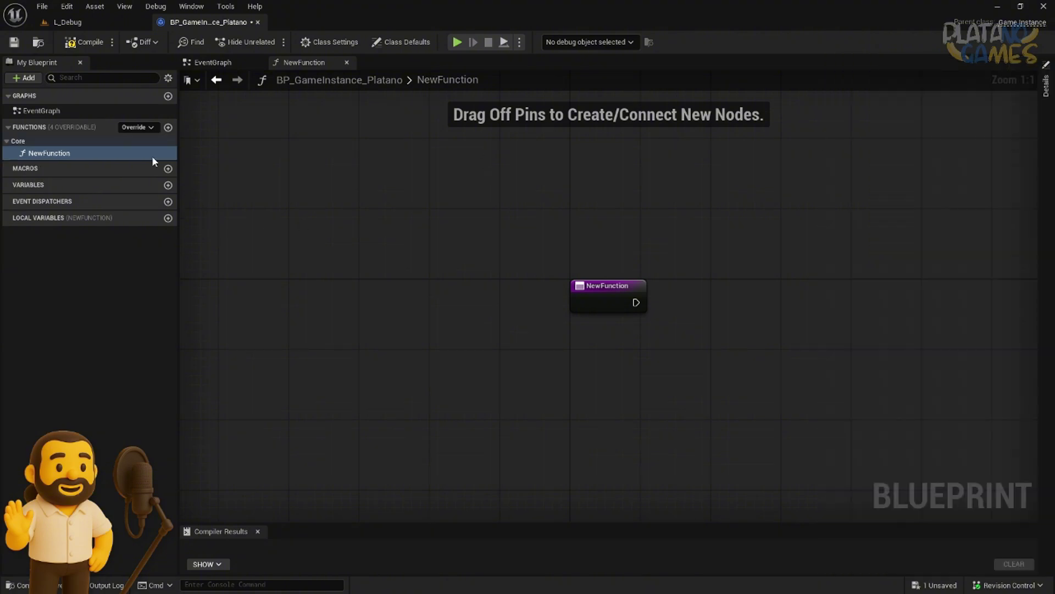
{"action": "left_click", "coordinate": [62, 154]}
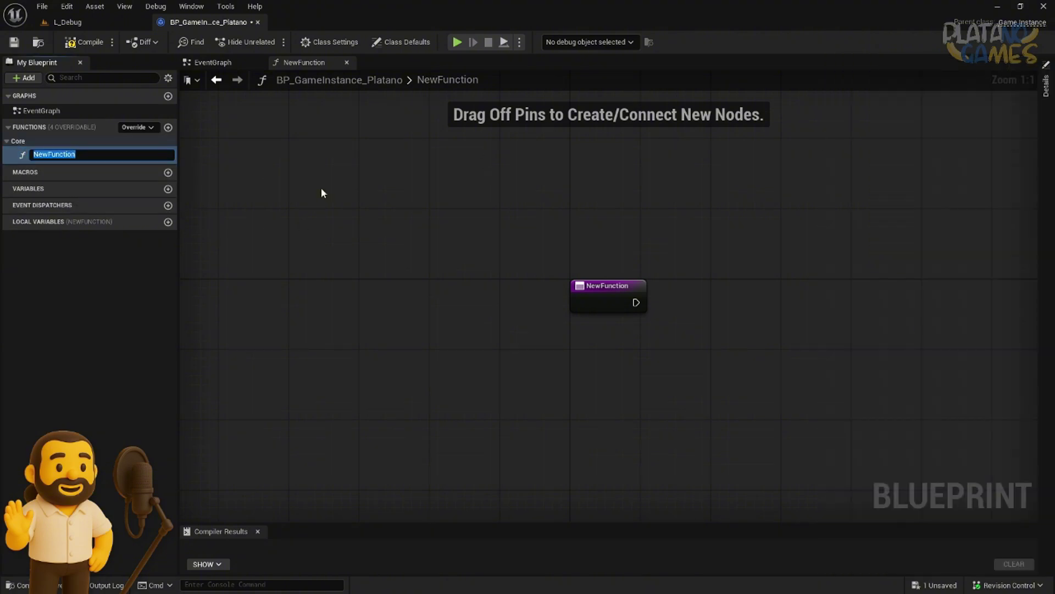
{"action": "type", "text": "Init"}
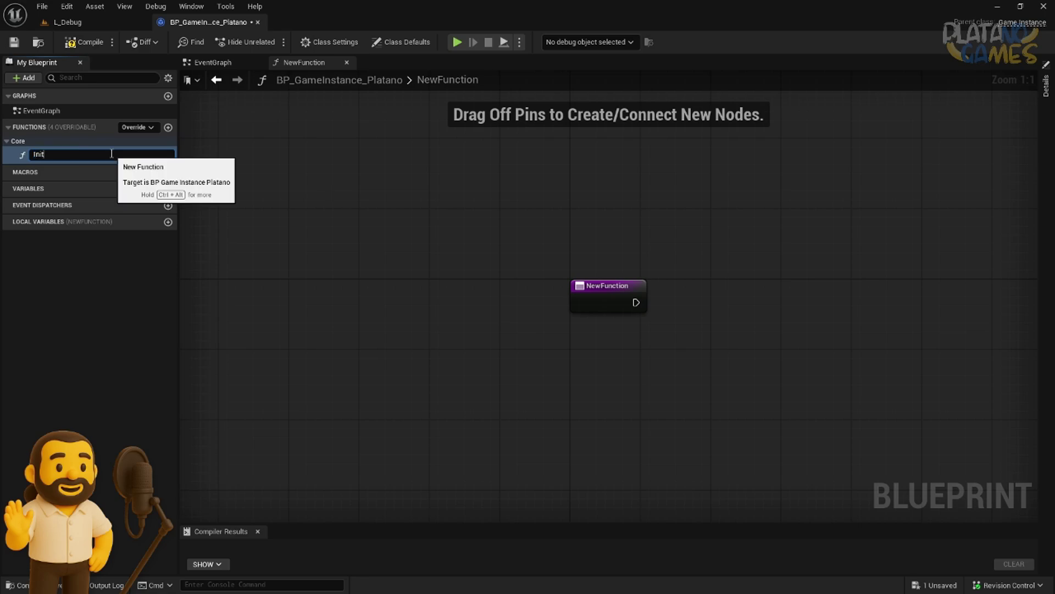
{"action": "key", "text": "BackSpace"}
{"action": "key", "text": "BackSpace"}
{"action": "key", "text": "BackSpace"}
{"action": "type", "text": "InirLof"}
{"action": "type", "text": "s"}
{"action": "key", "text": "BackSpace"}
{"action": "key", "text": "BackSpace"}
{"action": "type", "text": "gs"}
{"action": "key", "text": "Return"}
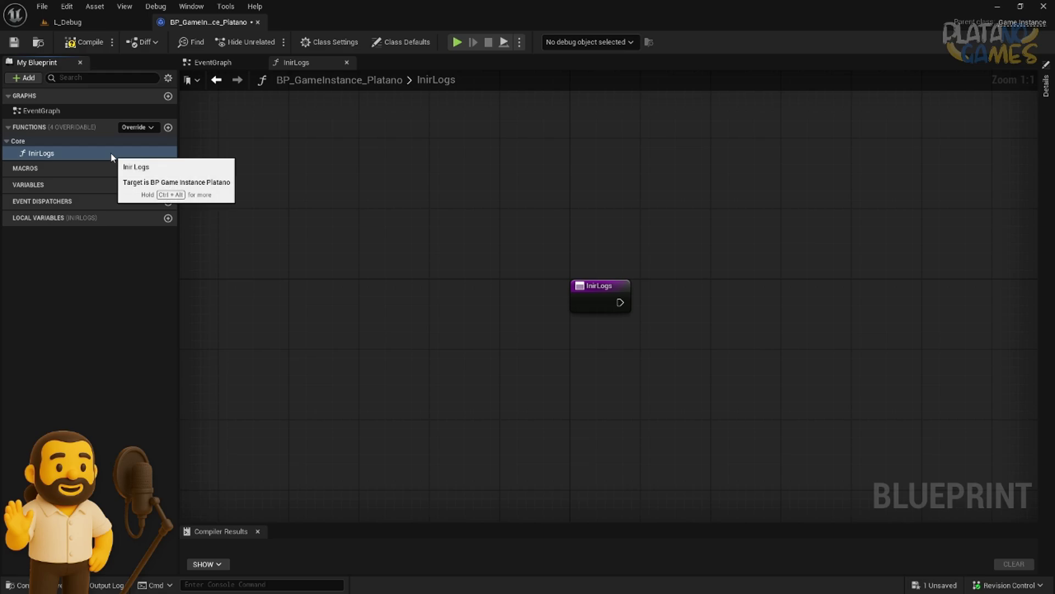
- Add two more functions named InitGameInstance and InitSaveSystem
{"action": "left_click", "coordinate": [167, 127]}
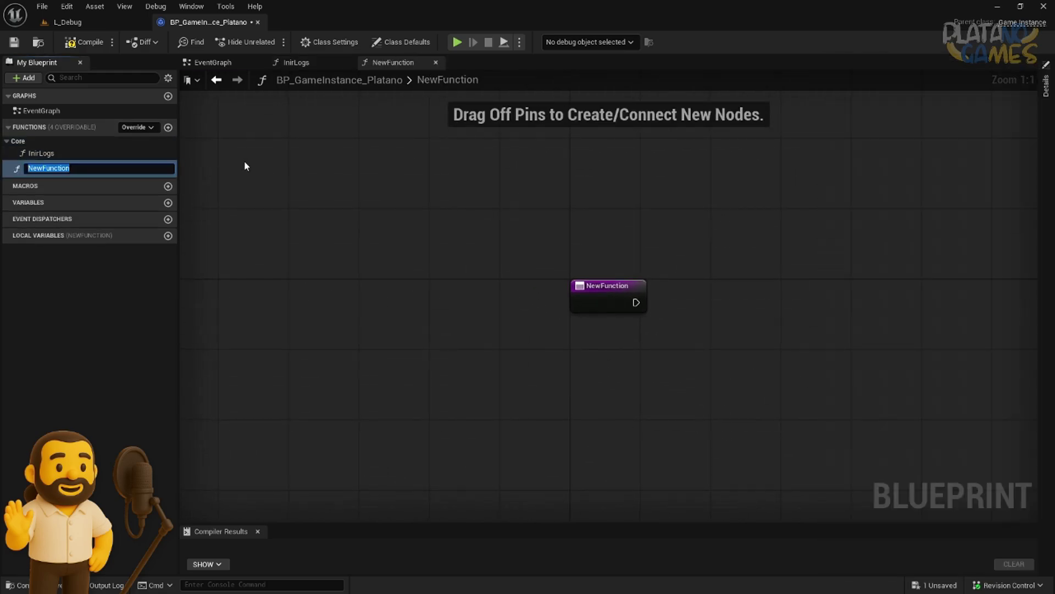
{"action": "type", "text": "Init"}
{"action": "type", "text": "GameInstance"}
{"action": "key", "text": "Return"}
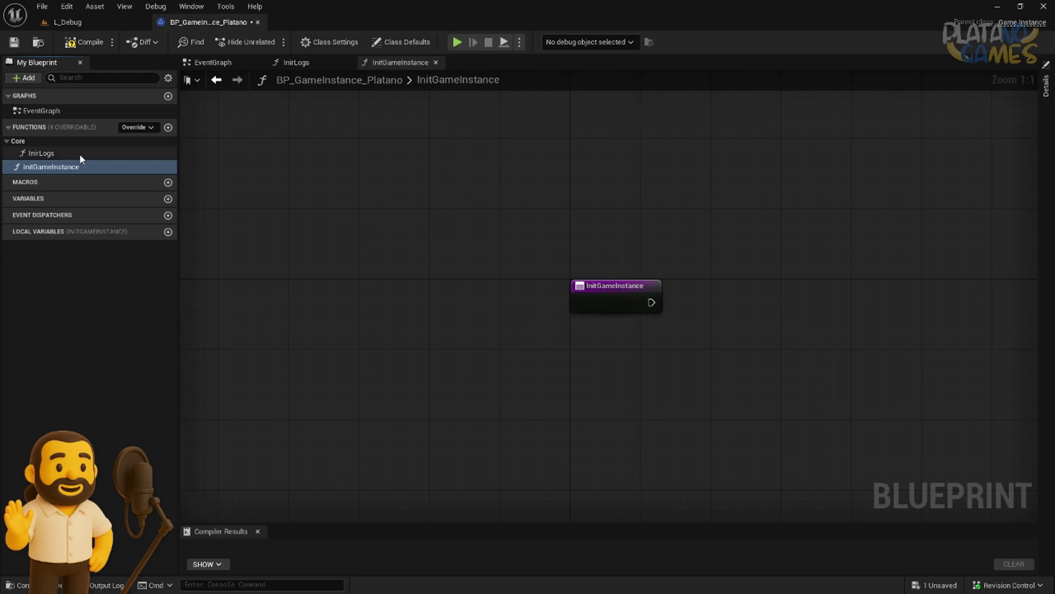
{"action": "left_click", "coordinate": [36, 166]}
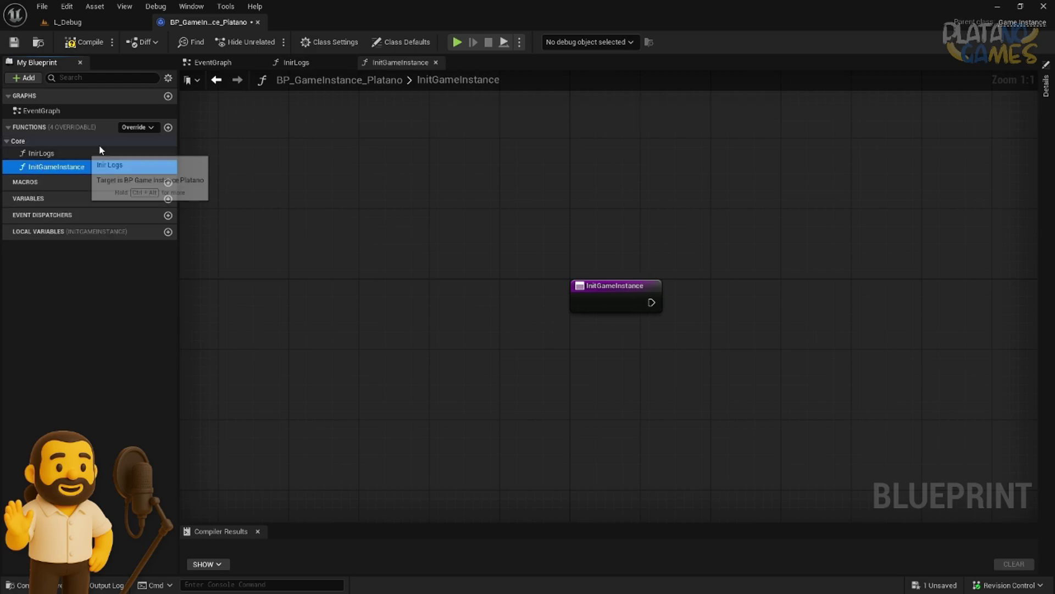
{"action": "left_click", "coordinate": [168, 127]}
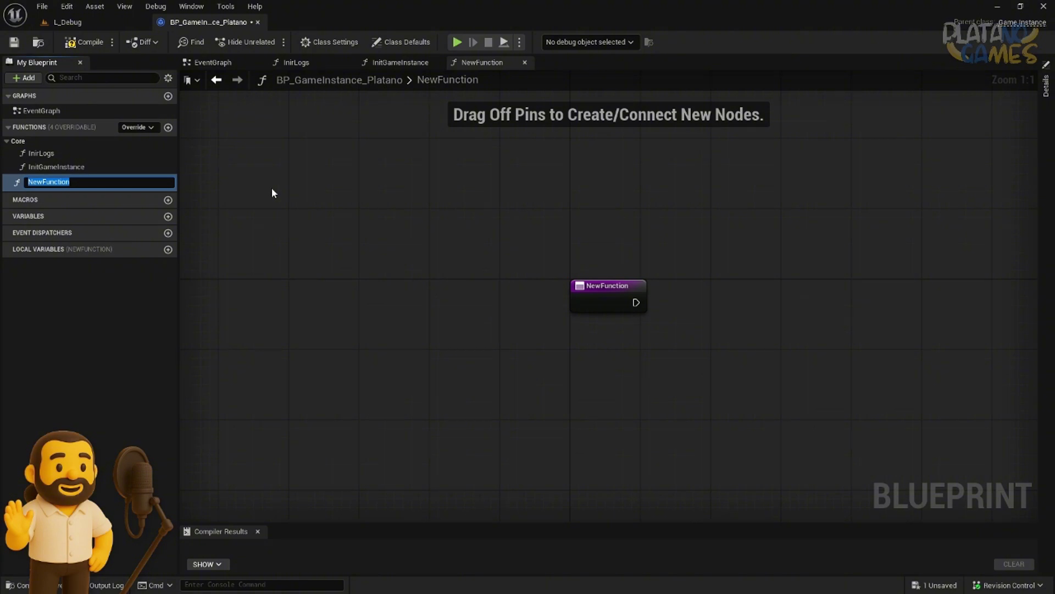
{"action": "type", "text": "InitSaveSys"}
{"action": "type", "text": "tem"}
{"action": "key", "text": "Return"}
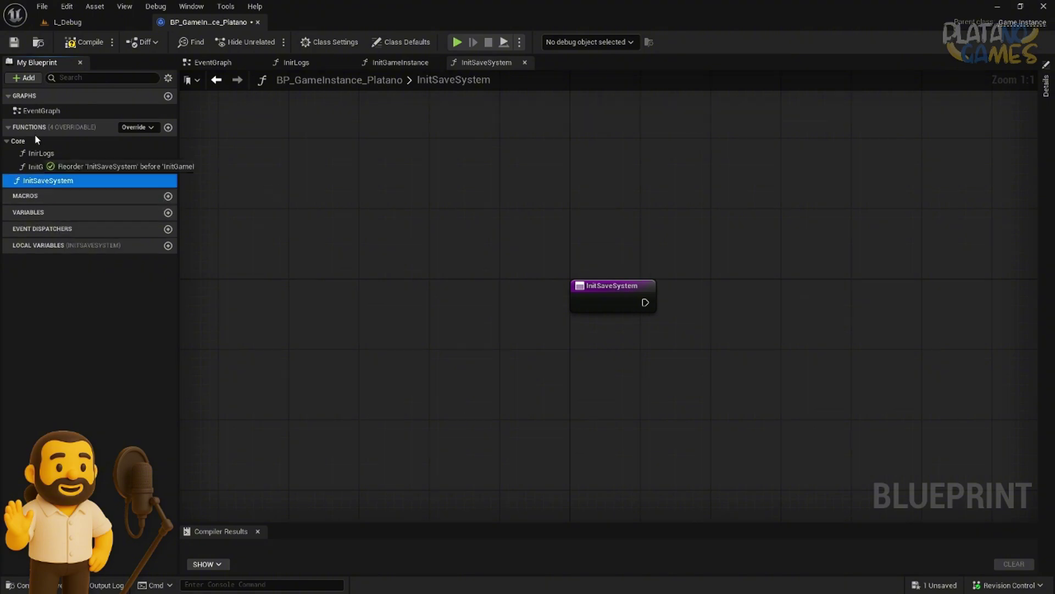
- Add an InitAudio function, duplicate it as InitGameFlow, and compile the blueprint
{"action": "left_click", "coordinate": [168, 127]}
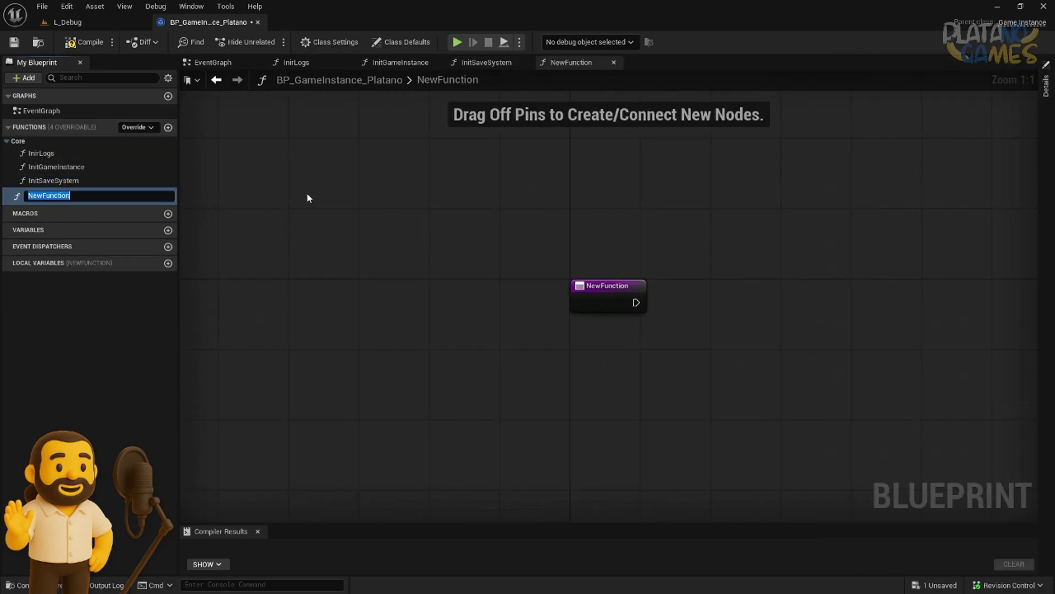
{"action": "type", "text": "InitSav"}
{"action": "key", "text": "BackSpace"}
{"action": "key", "text": "BackSpace"}
{"action": "key", "text": "BackSpace"}
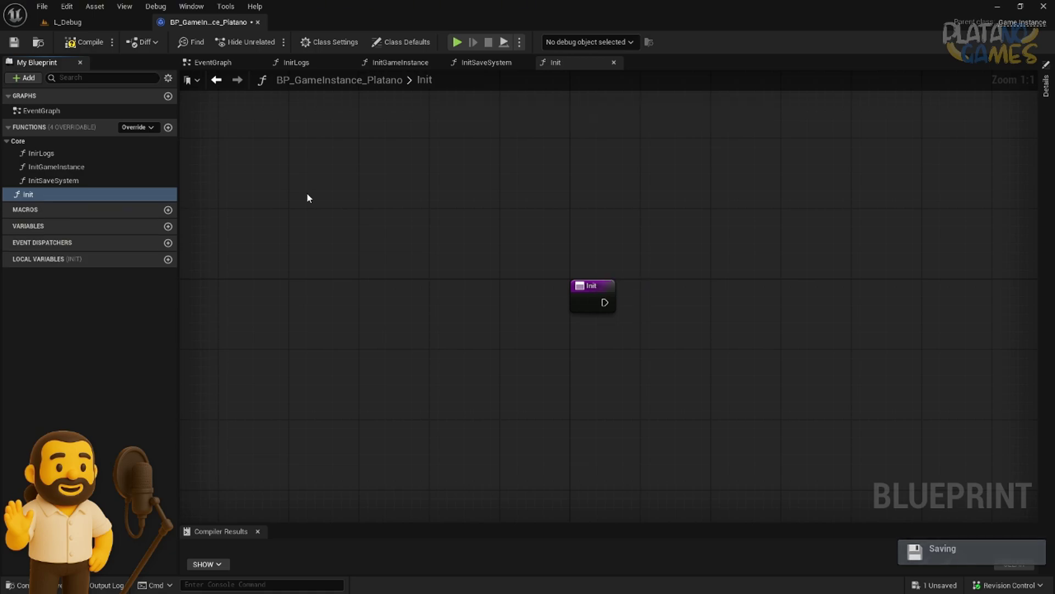
{"action": "left_click", "coordinate": [33, 194]}
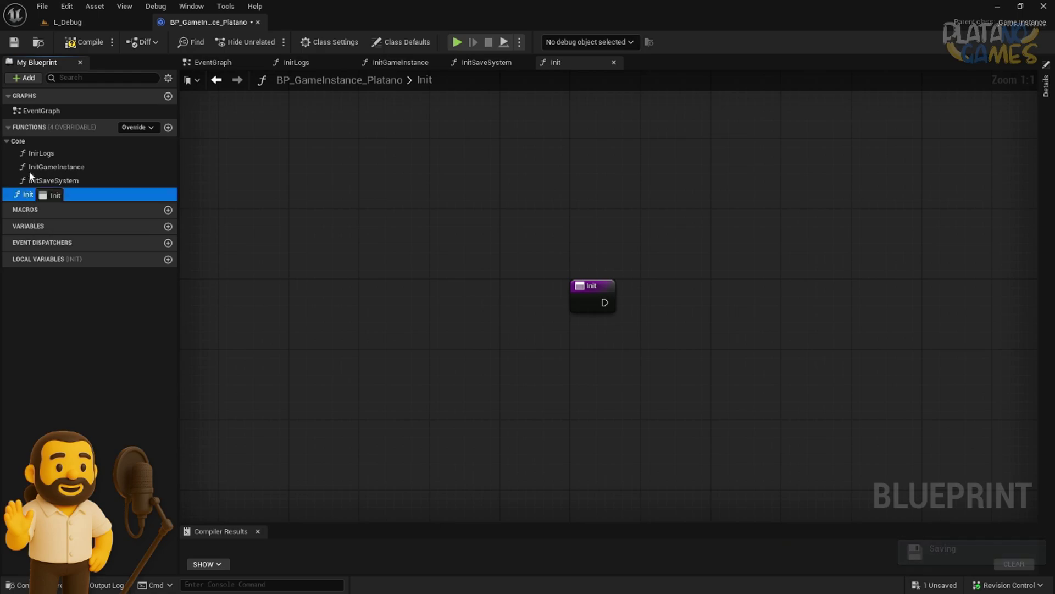
{"action": "left_click", "coordinate": [46, 196]}
{"action": "type", "text": "Aud"}
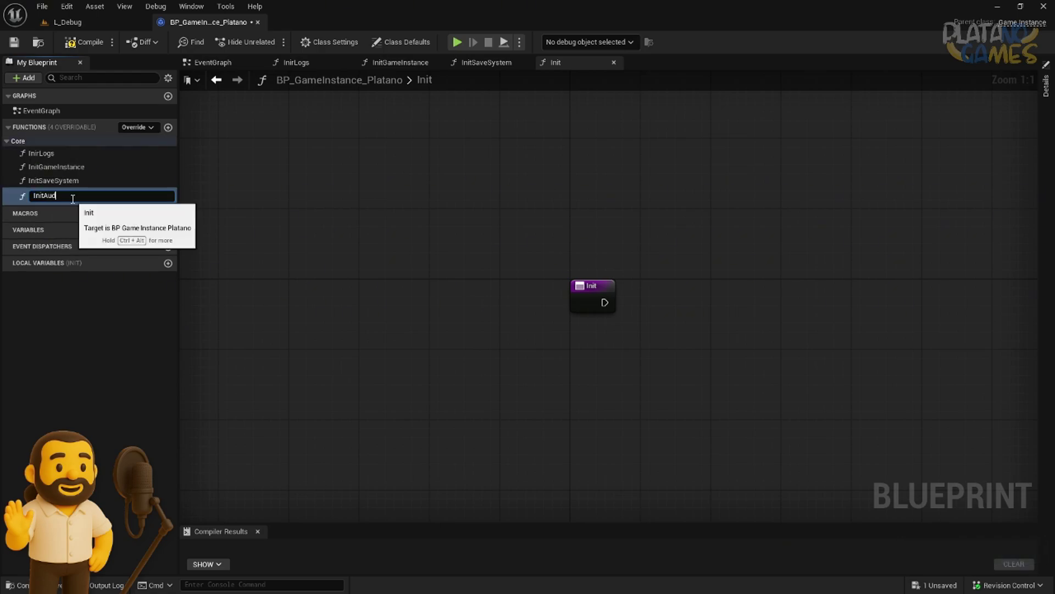
{"action": "type", "text": "io"}
{"action": "key", "text": "Return"}
{"action": "key", "text": "ctrl+d"}
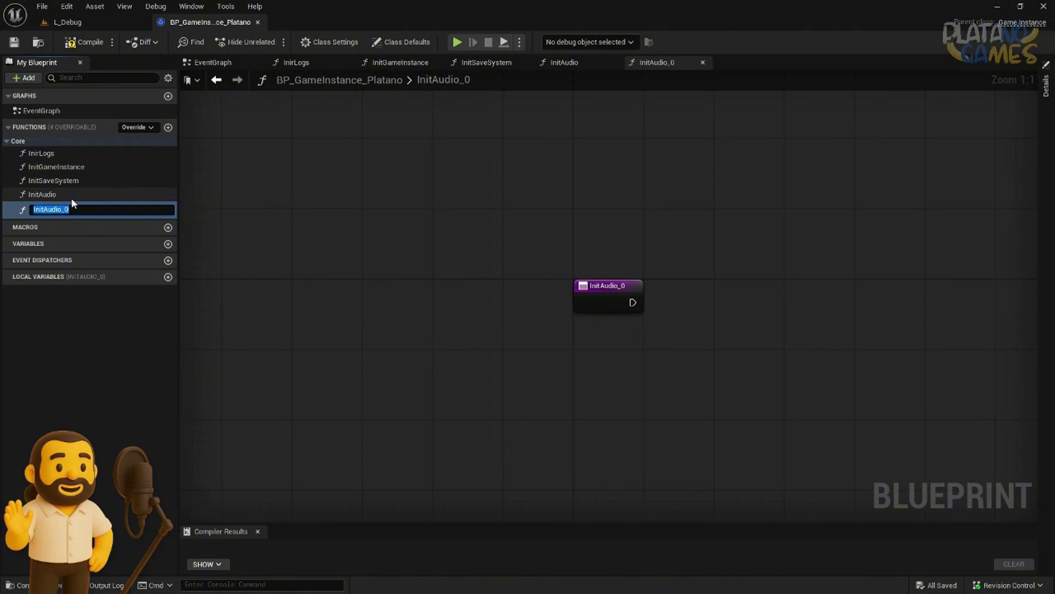
{"action": "type", "text": "InitGame"}
{"action": "type", "text": "Flow"}
{"action": "key", "text": "Return"}
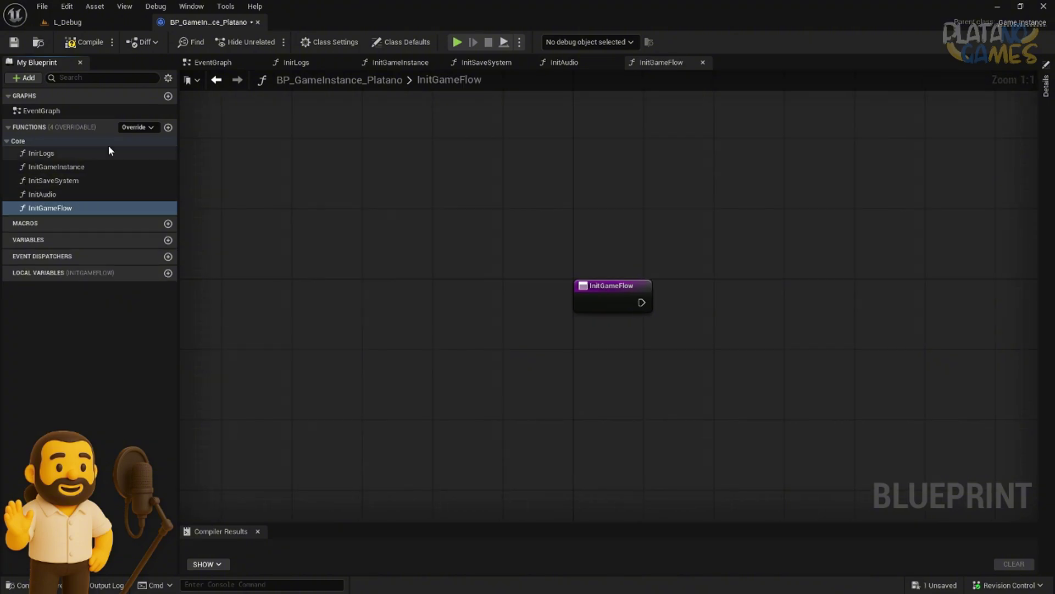
{"action": "left_click", "coordinate": [89, 43]}
{"action": "left_click", "coordinate": [138, 127]}
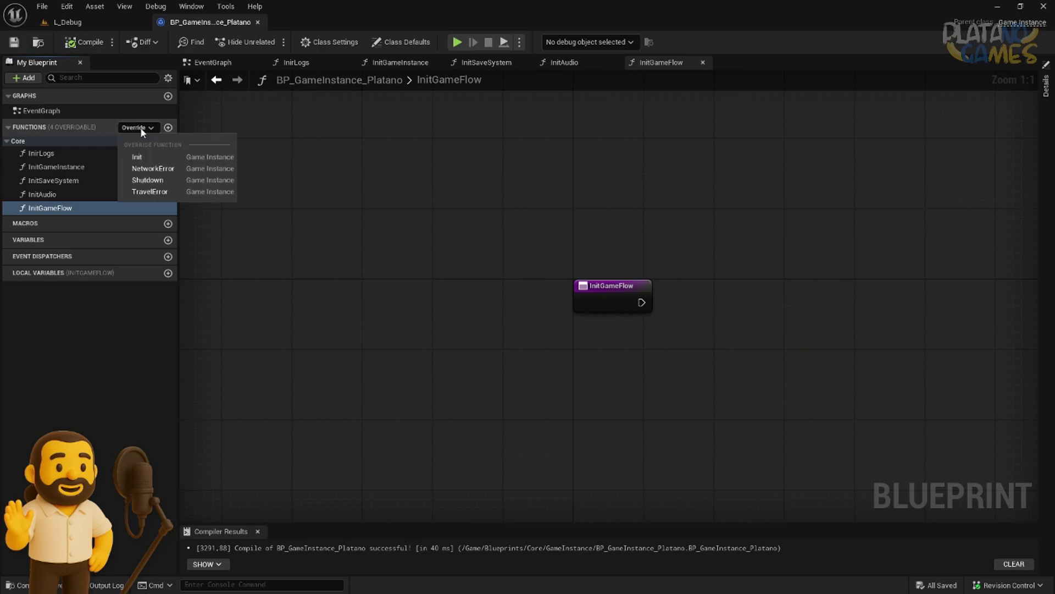
- Override Init, convert Event Init into an Init function graph, and compile
{"action": "left_click", "coordinate": [151, 160]}
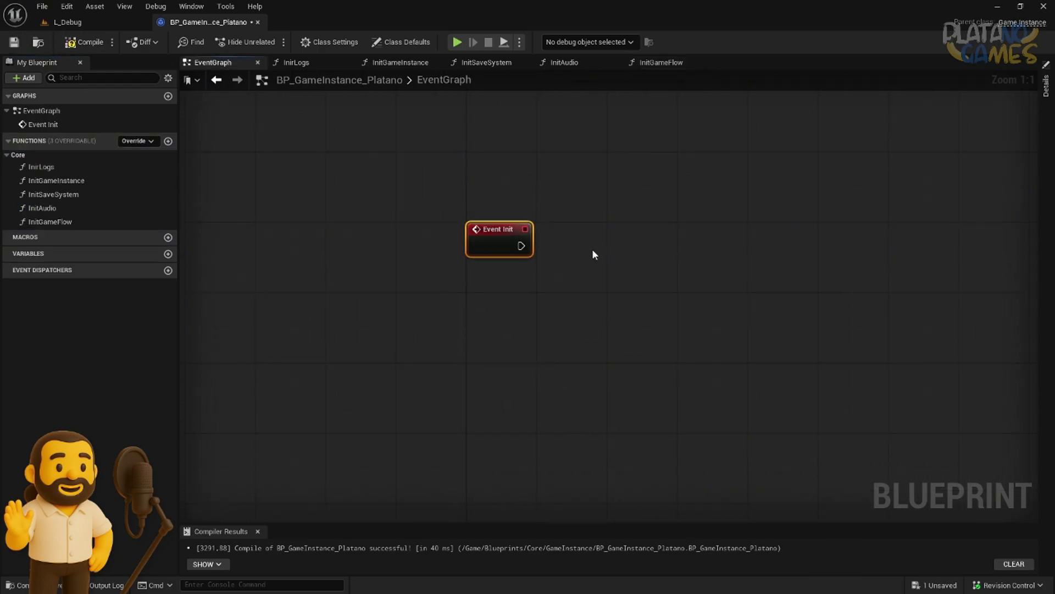
{"action": "right_click_drag", "start_coordinate": [572, 270], "coordinate": [496, 268]}
{"action": "right_click", "coordinate": [425, 233]}
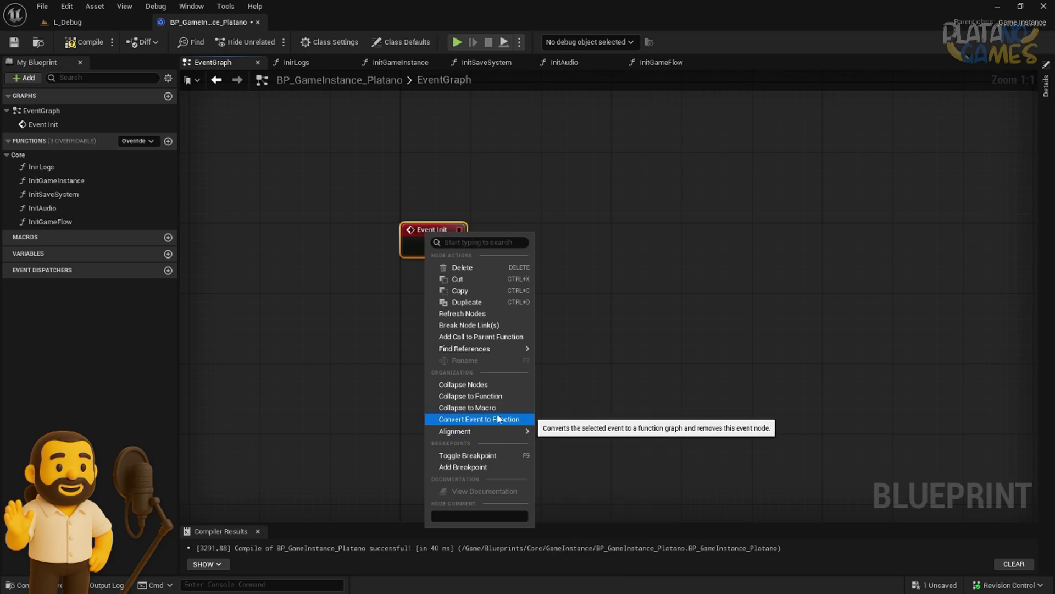
{"action": "left_click", "coordinate": [486, 420]}
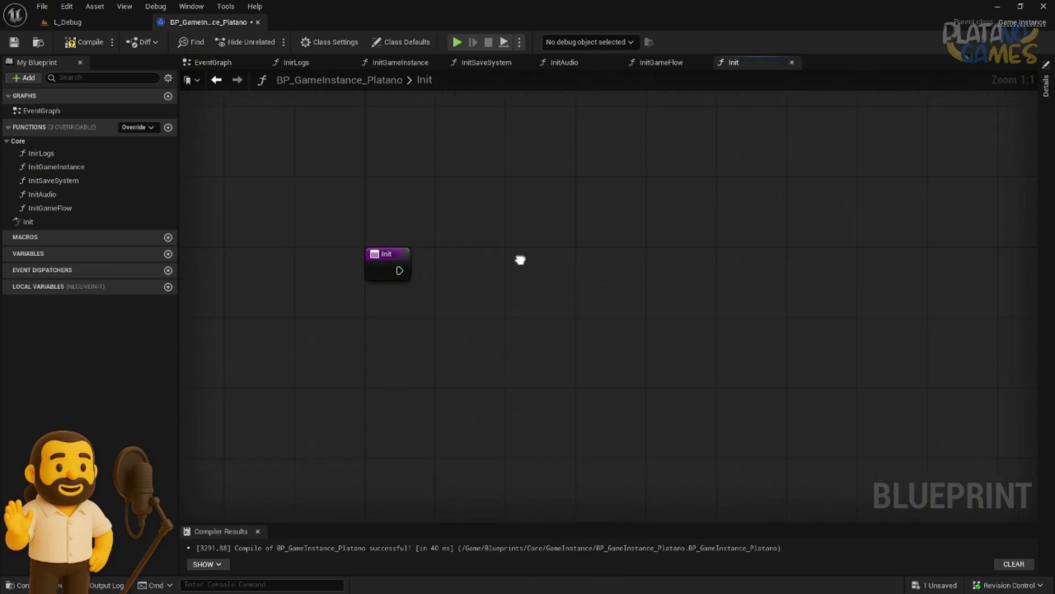
{"action": "left_click", "coordinate": [76, 45]}
- In the Init graph, add an Inir Logs call wired after the entry node
{"action": "left_click", "coordinate": [45, 225]}
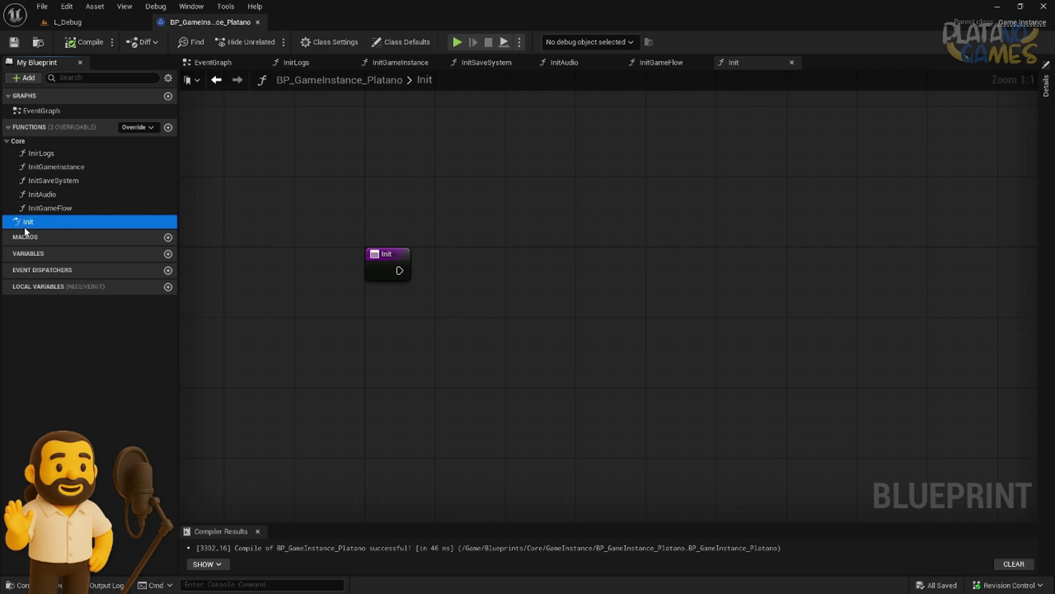
{"action": "right_click_drag", "start_coordinate": [365, 273], "coordinate": [381, 246]}
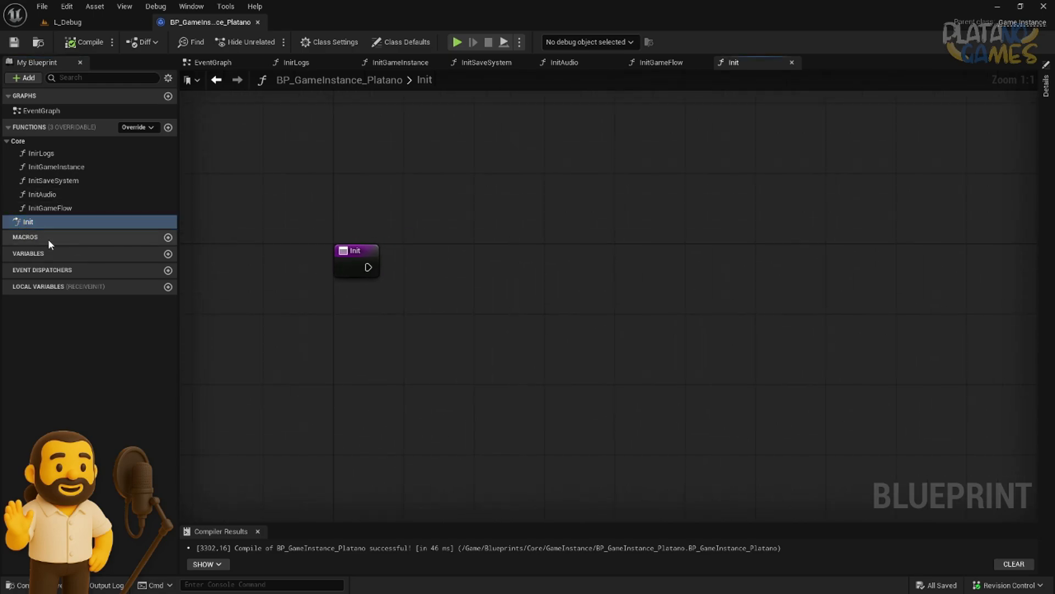
{"action": "left_click", "coordinate": [1046, 85]}
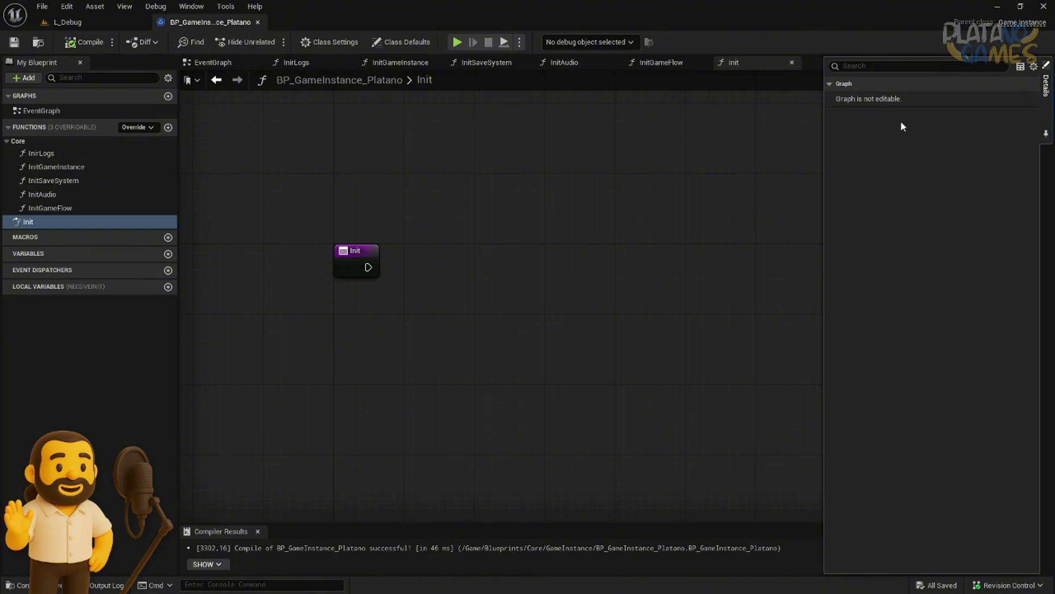
{"action": "left_click", "coordinate": [478, 278]}
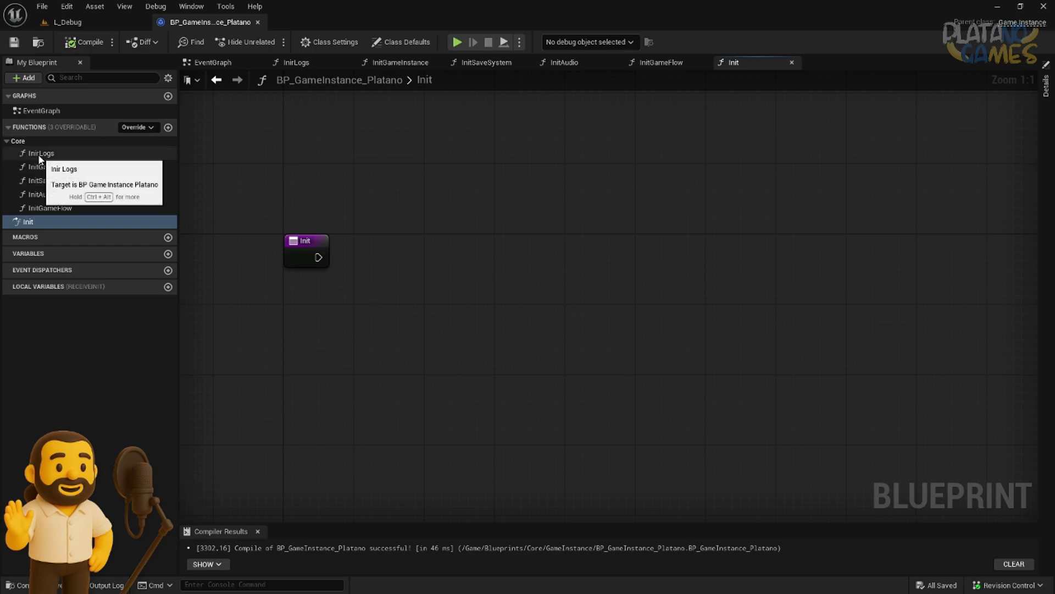
{"action": "mouse_move", "coordinate": [38, 154]}
{"action": "left_mouse_down"}
{"action": "mouse_move", "coordinate": [401, 259]}
{"action": "mouse_move", "coordinate": [317, 257]}
{"action": "left_mouse_up"}
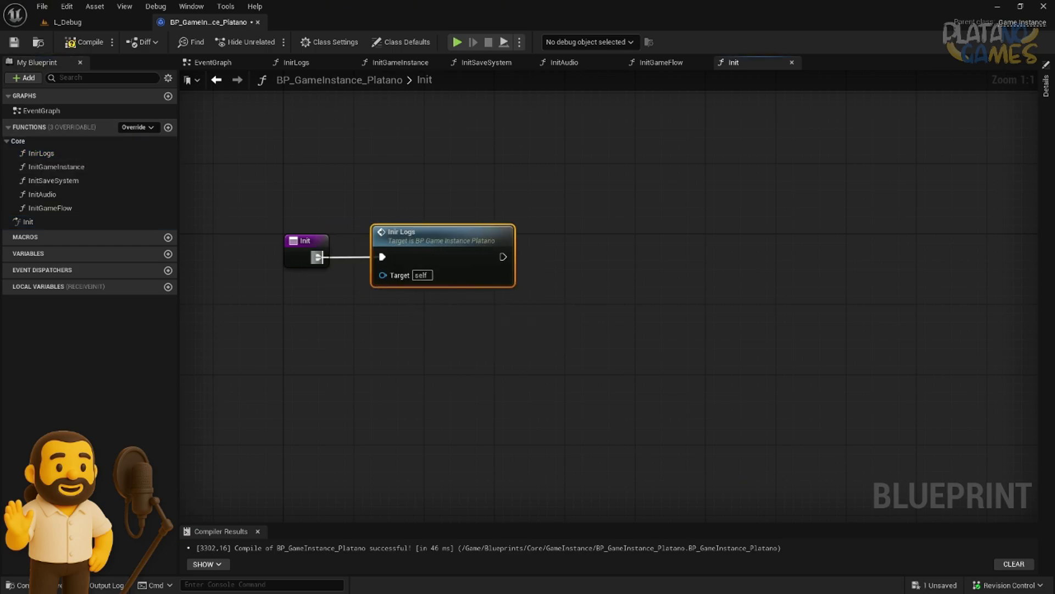
- Move the Inir Logs and Init Save System calls into InitGameInstance, wired from its entry
{"action": "mouse_move", "coordinate": [60, 181]}
{"action": "left_mouse_down"}
{"action": "mouse_move", "coordinate": [552, 248]}
{"action": "mouse_move", "coordinate": [594, 241]}
{"action": "left_mouse_up"}
{"action": "left_click_drag", "start_coordinate": [503, 257], "coordinate": [549, 257]}
{"action": "right_click_drag", "start_coordinate": [507, 327], "coordinate": [460, 328]}
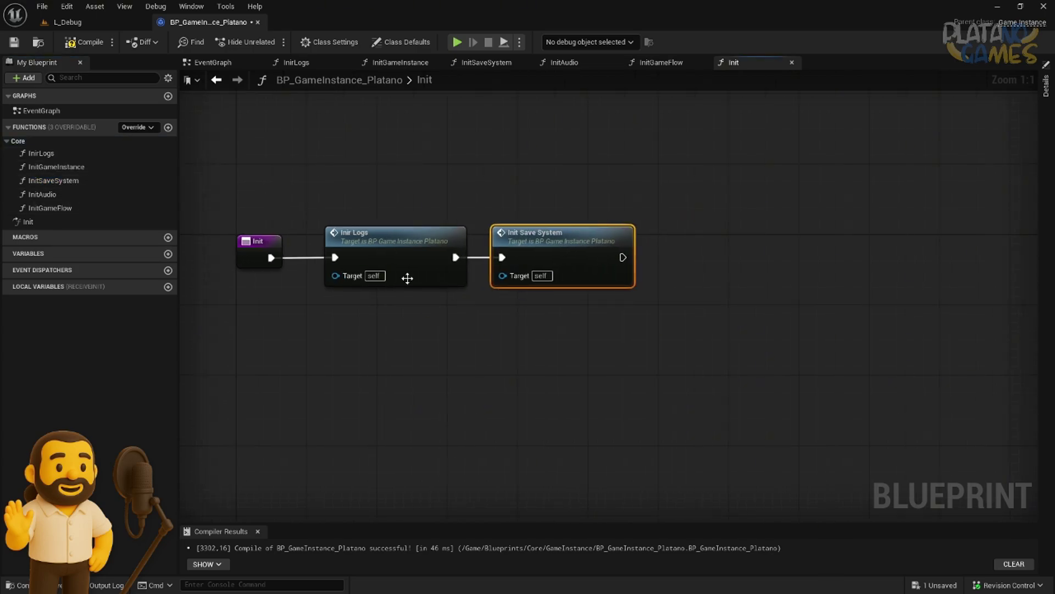
{"action": "left_click", "coordinate": [407, 278], "text": "shift"}
{"action": "key", "text": "Delete"}
{"action": "left_click", "coordinate": [57, 168]}
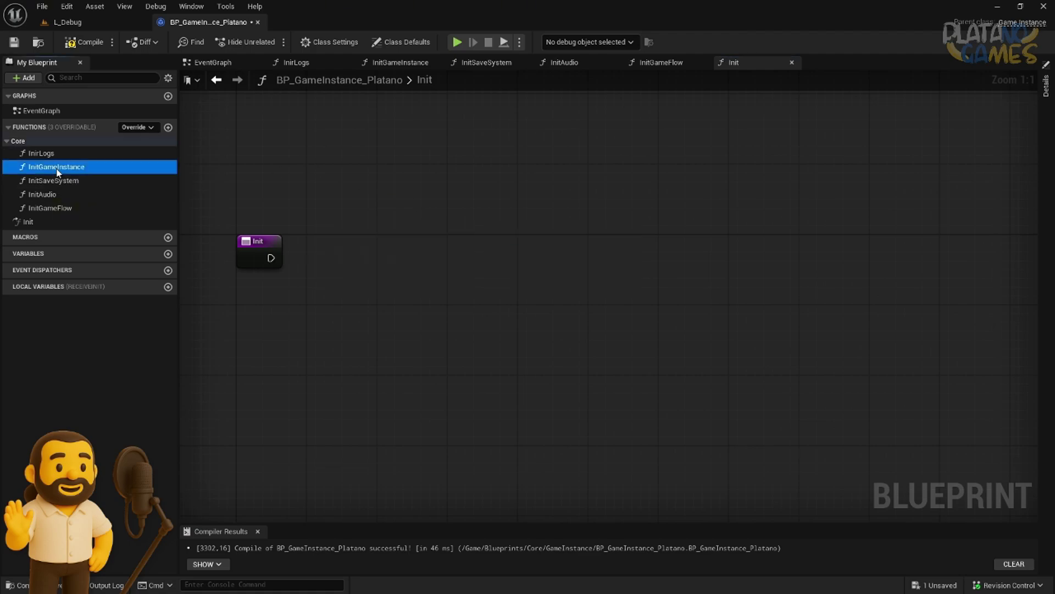
{"action": "double_click", "coordinate": [57, 167]}
{"action": "key", "text": "ctrl+v"}
{"action": "left_click_drag", "start_coordinate": [463, 268], "coordinate": [454, 215]}
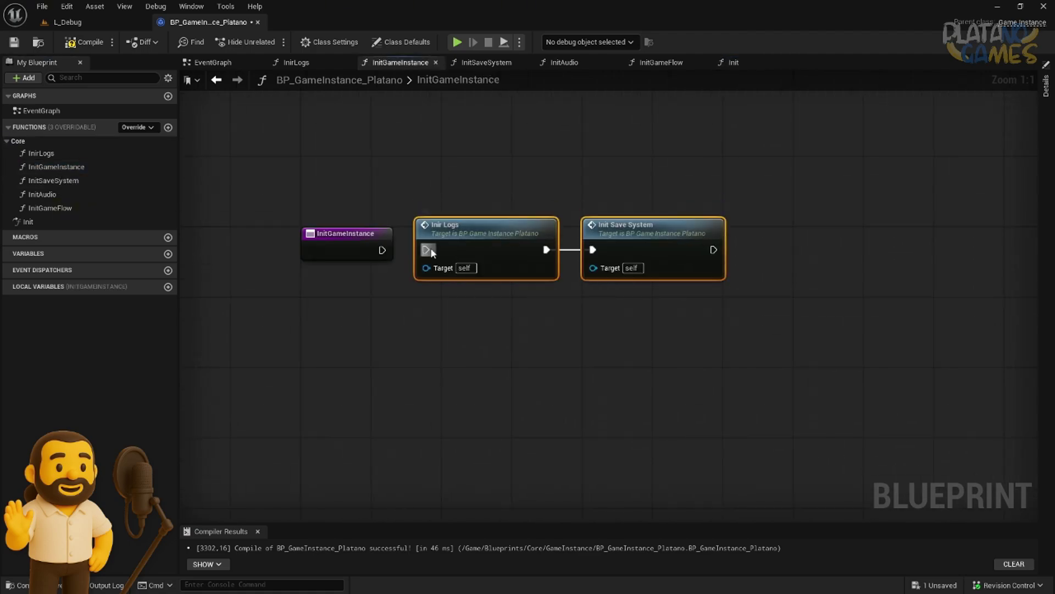
{"action": "left_click_drag", "start_coordinate": [430, 249], "coordinate": [387, 250]}
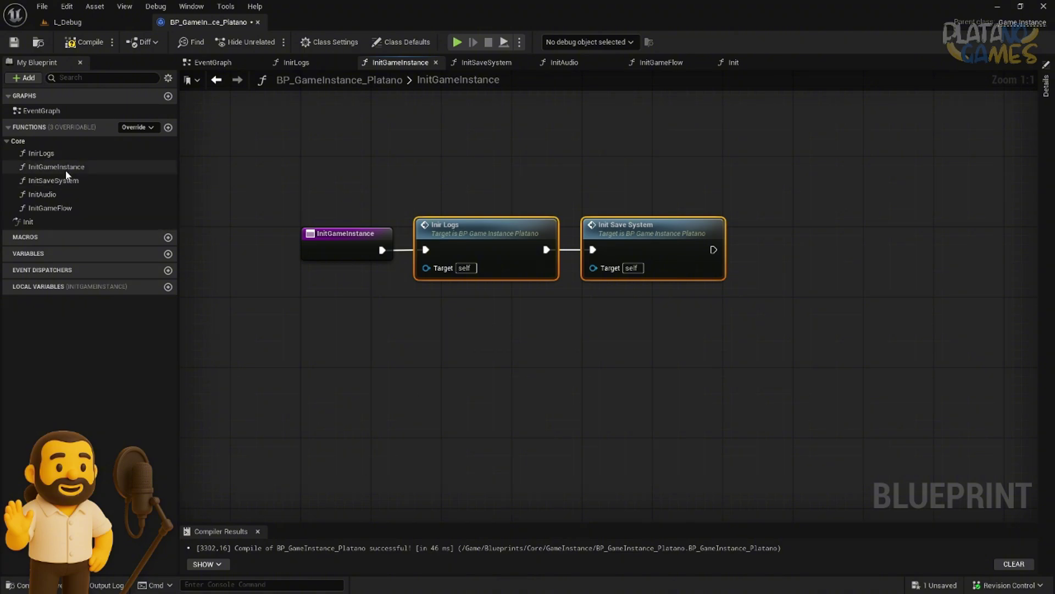
- Append Init Audio and Init Game Flow calls to the chain and add an event dispatcher
{"action": "mouse_move", "coordinate": [77, 194]}
{"action": "left_mouse_down"}
{"action": "mouse_move", "coordinate": [854, 220]}
{"action": "mouse_move", "coordinate": [711, 247]}
{"action": "left_mouse_up"}
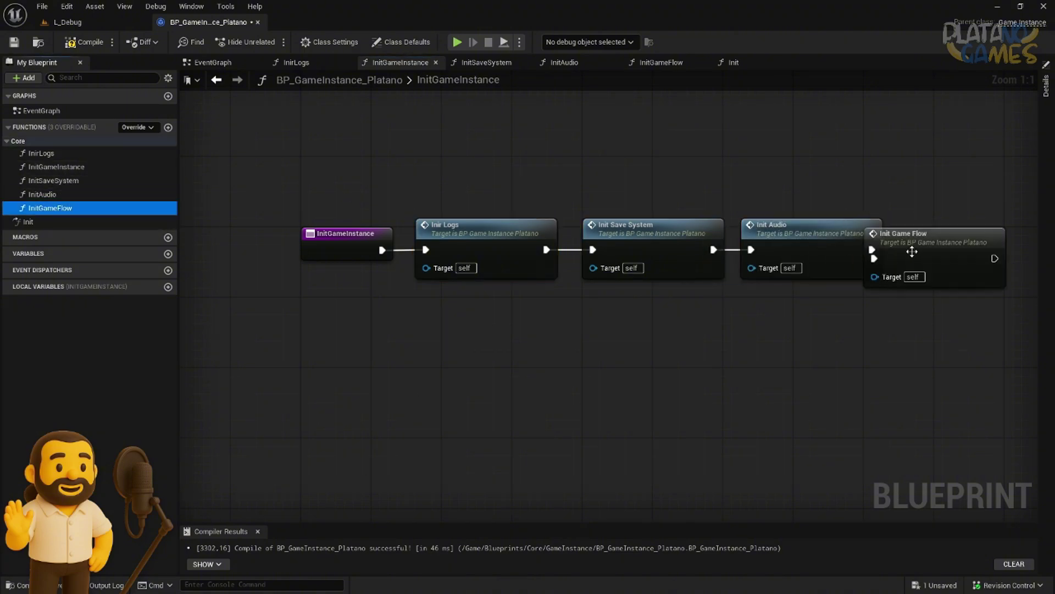
{"action": "left_click_drag", "start_coordinate": [69, 207], "coordinate": [874, 250]}
{"action": "right_click_drag", "start_coordinate": [934, 324], "coordinate": [789, 311]}
{"action": "left_click", "coordinate": [807, 221]}
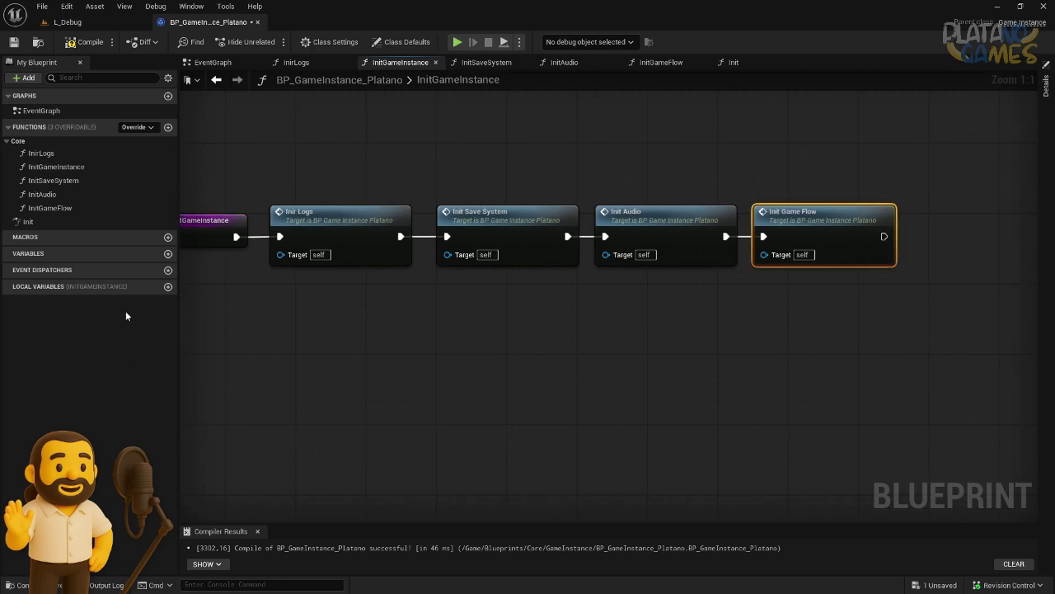
{"action": "left_click", "coordinate": [168, 270]}
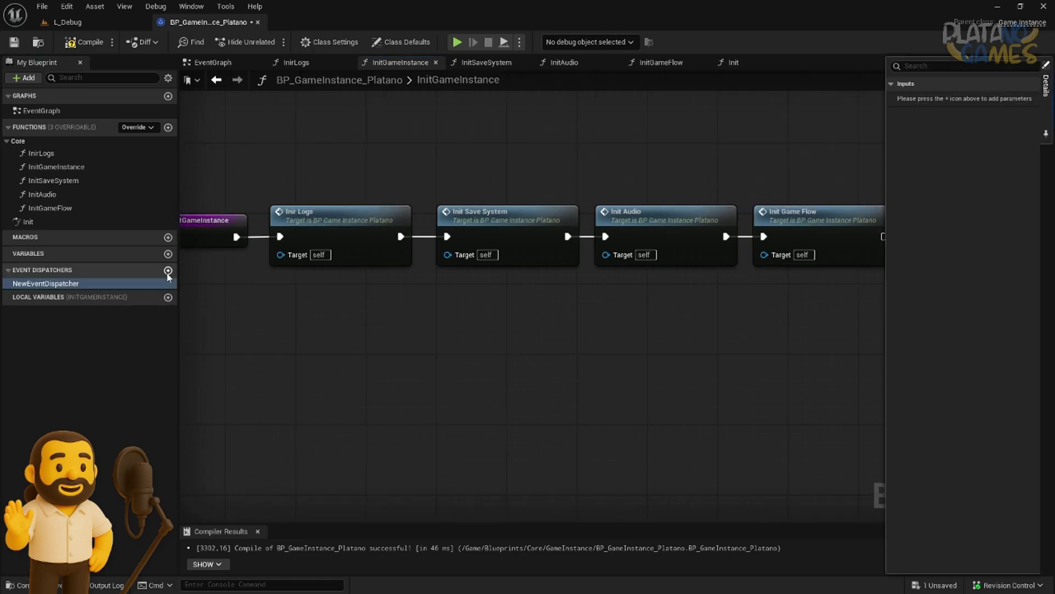
- Rename the new dispatcher to OnInitComplete and save the blueprint
{"action": "left_click", "coordinate": [48, 284]}
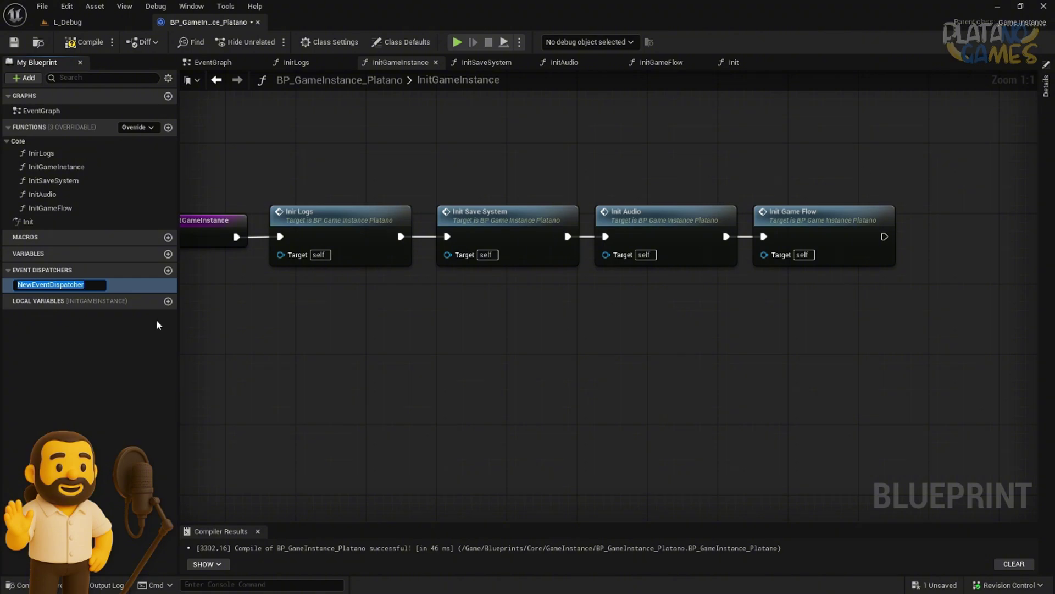
{"action": "type", "text": "O"}
{"action": "key", "text": "BackSpace"}
{"action": "type", "text": "OnIni"}
{"action": "type", "text": "t"}
{"action": "key", "text": "BackSpace"}
{"action": "type", "text": "tComplmente"}
{"action": "key", "text": "BackSpace"}
{"action": "key", "text": "BackSpace"}
{"action": "key", "text": "BackSpace"}
{"action": "key", "text": "BackSpace"}
{"action": "key", "text": "BackSpace"}
{"action": "type", "text": "lete"}
{"action": "key", "text": "Return"}
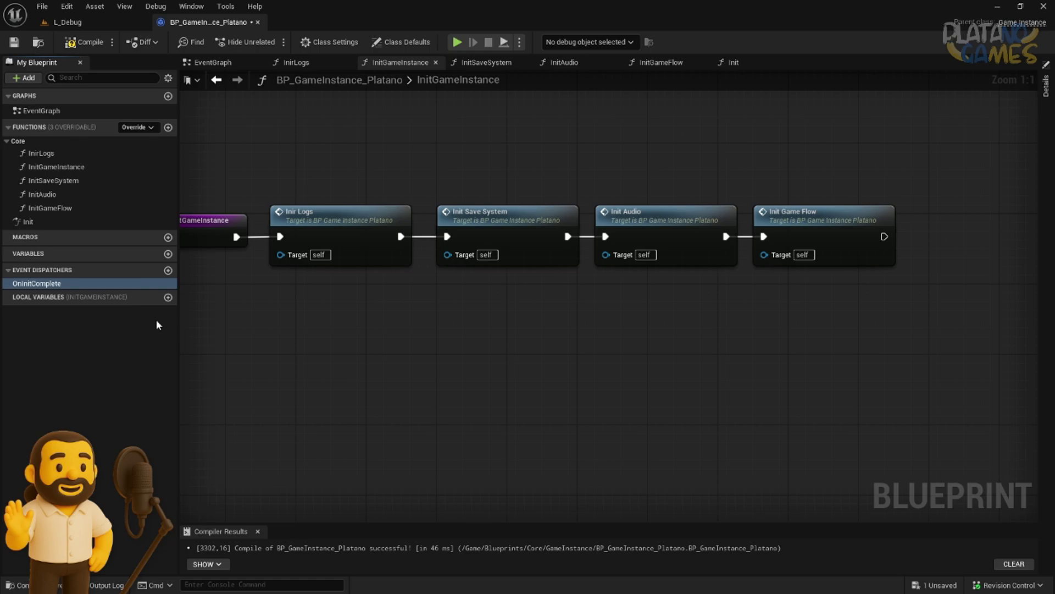
{"action": "key", "text": "ctrl+s"}
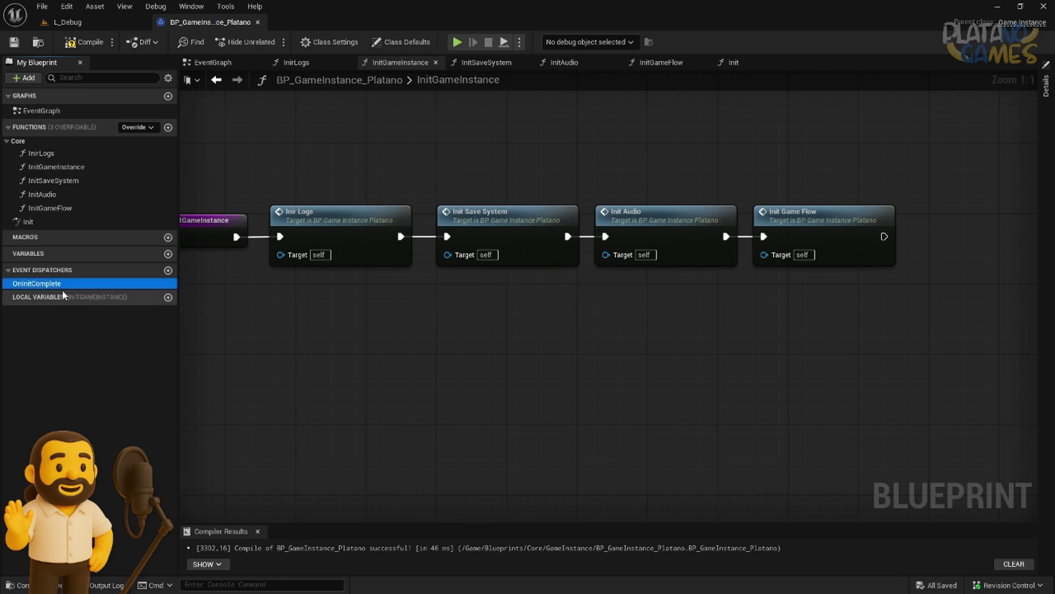
- Add dispatchers OnInitSaveSystem, OnInitAudio and OnInitGameFlow, then start editing OnInitGameFlow's category
{"action": "left_click", "coordinate": [169, 271]}
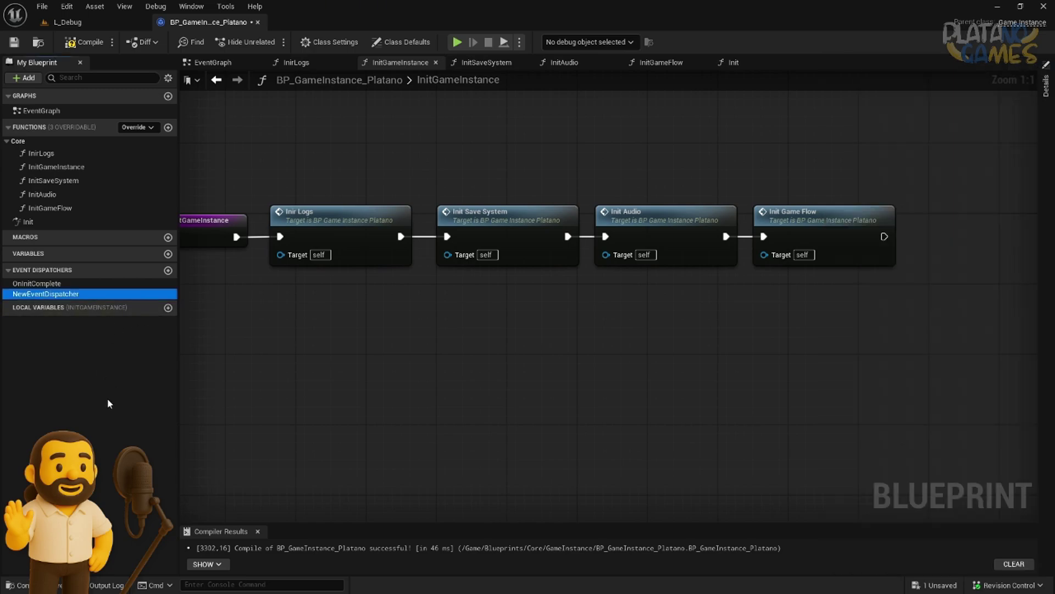
{"action": "type", "text": "On"}
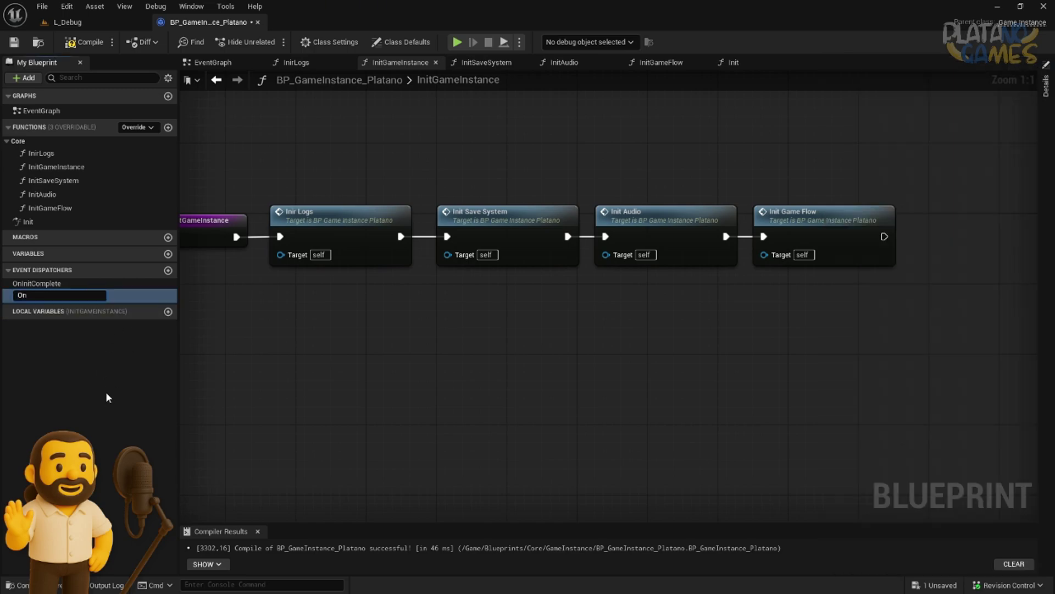
{"action": "type", "text": "InitSaveSystem"}
{"action": "key", "text": "Return"}
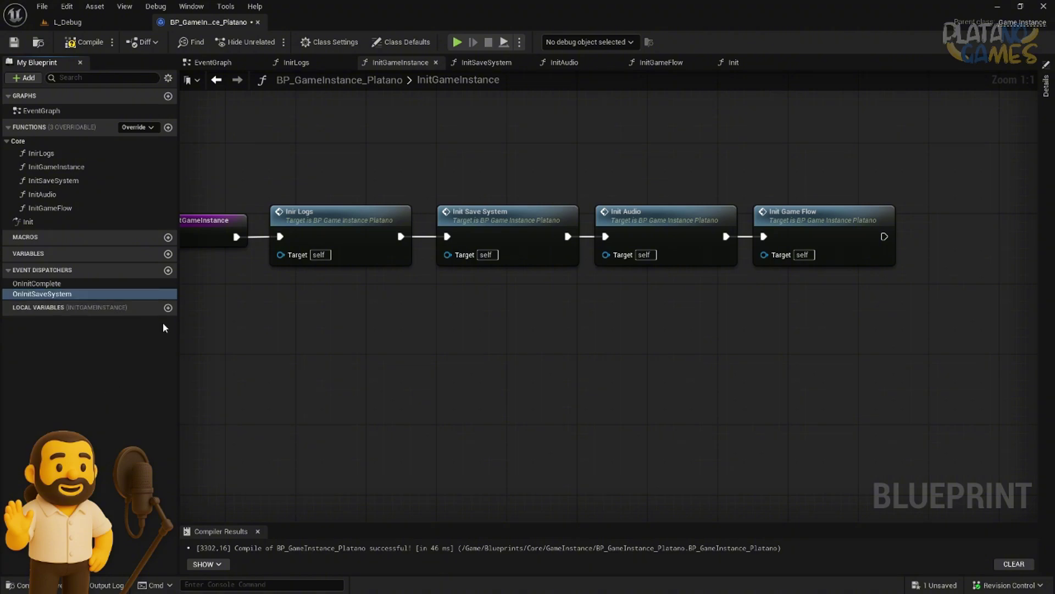
{"action": "left_click", "coordinate": [168, 269]}
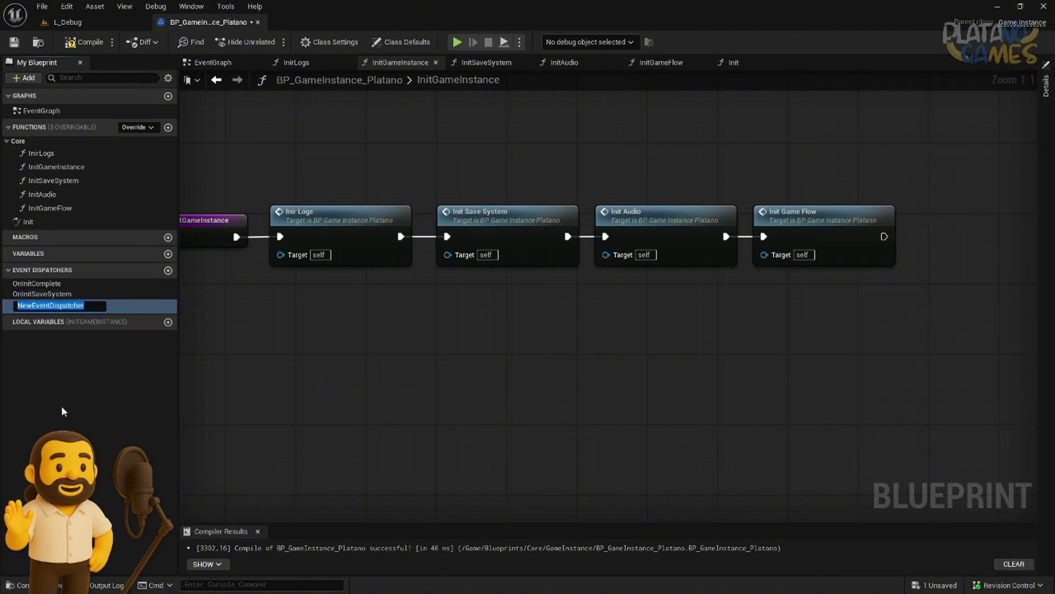
{"action": "type", "text": "OnInitAudio"}
{"action": "key", "text": "Return"}
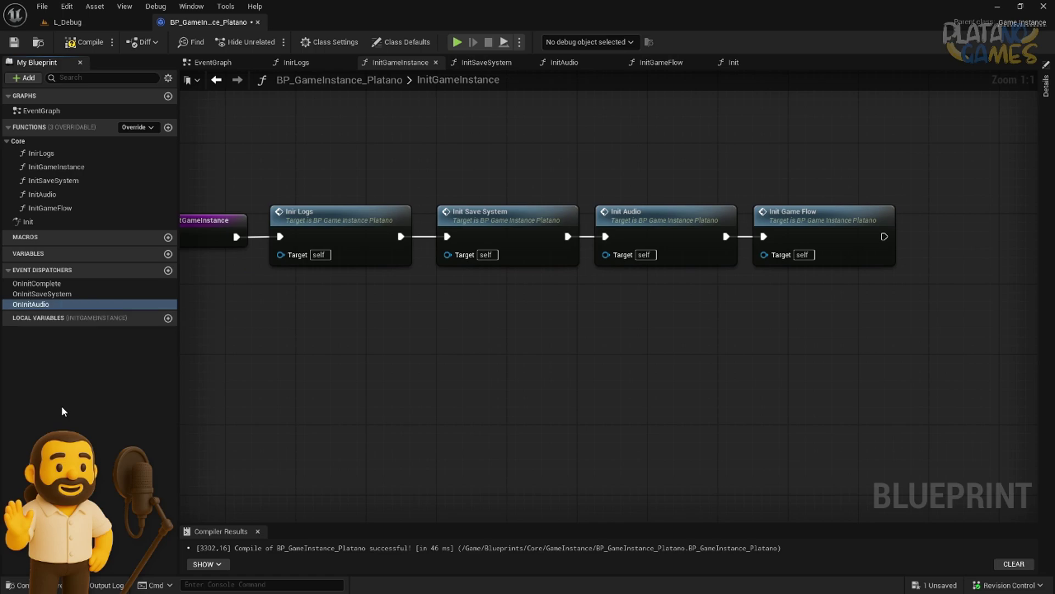
{"action": "left_click", "coordinate": [168, 270]}
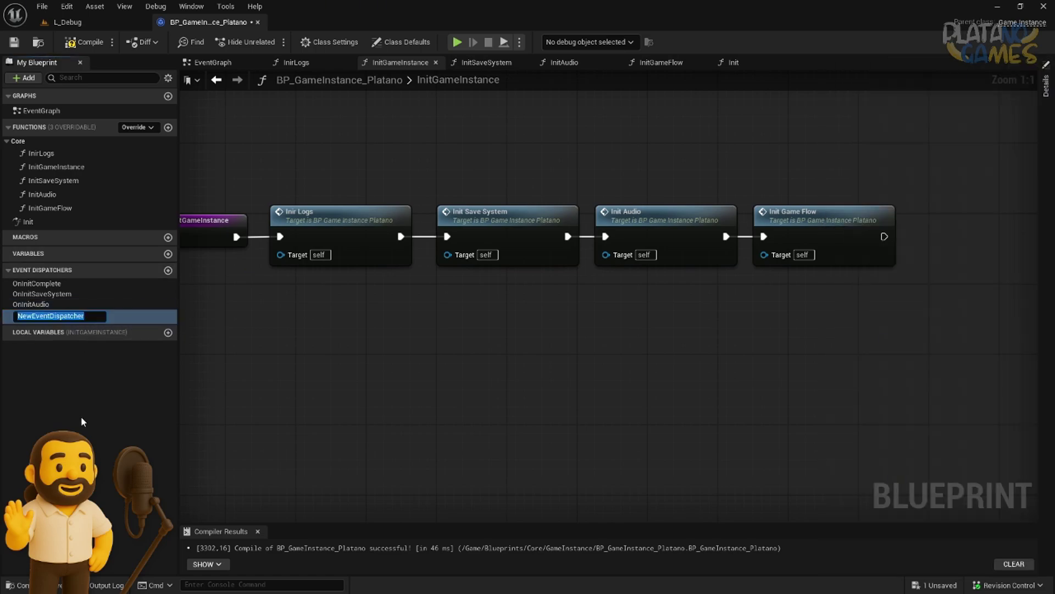
{"action": "type", "text": "OnInitGameF"}
{"action": "type", "text": "low"}
{"action": "key", "text": "Return"}
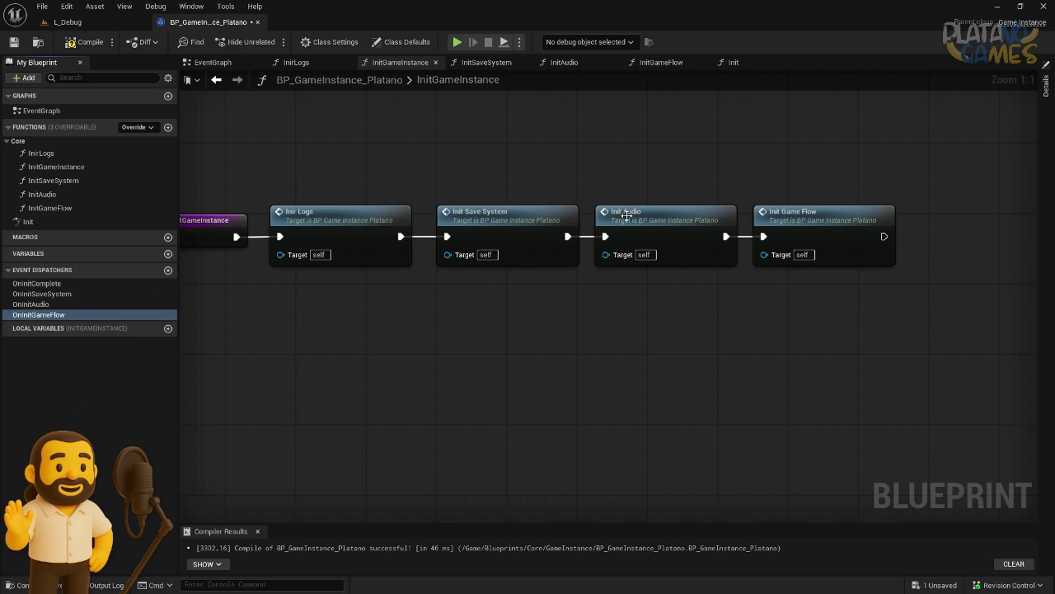
{"action": "left_click", "coordinate": [1046, 85]}
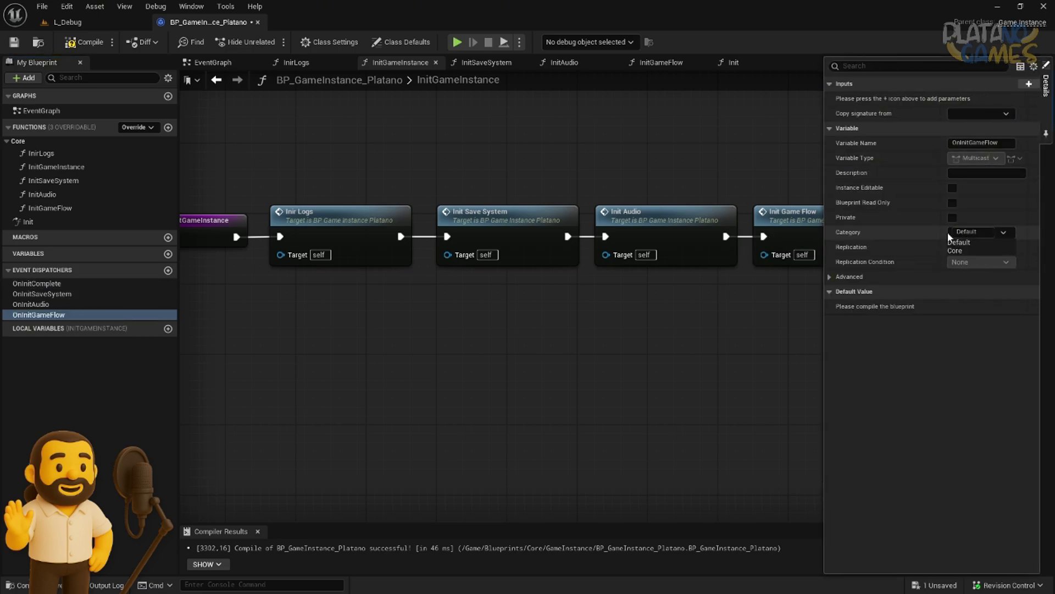
{"action": "left_click", "coordinate": [948, 232]}
- After the crash, send the crash report and restart the Unreal Editor
{"action": "key", "text": "Return"}
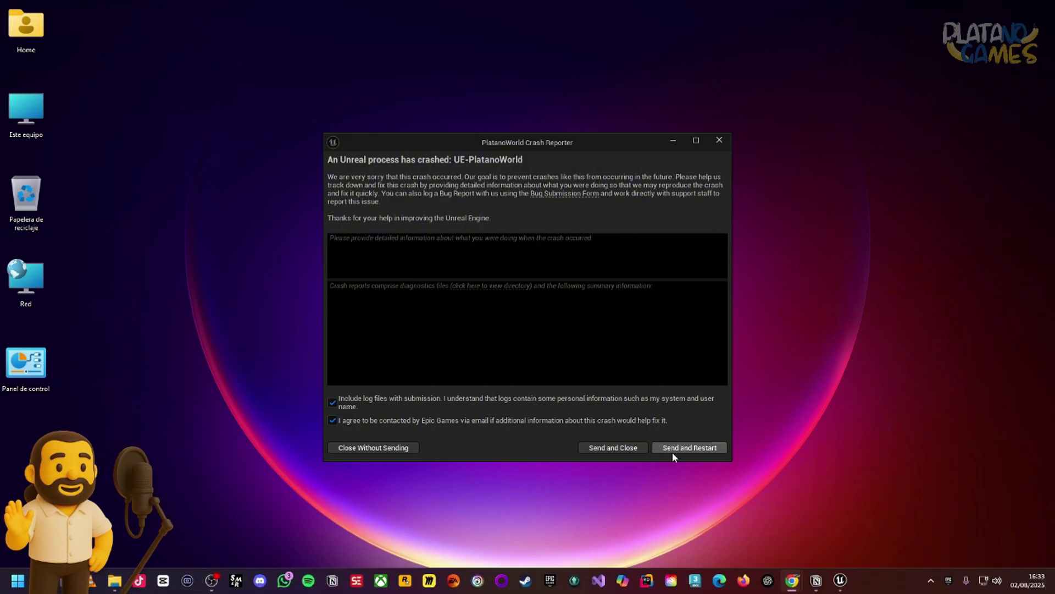
{"action": "left_click", "coordinate": [711, 445]}
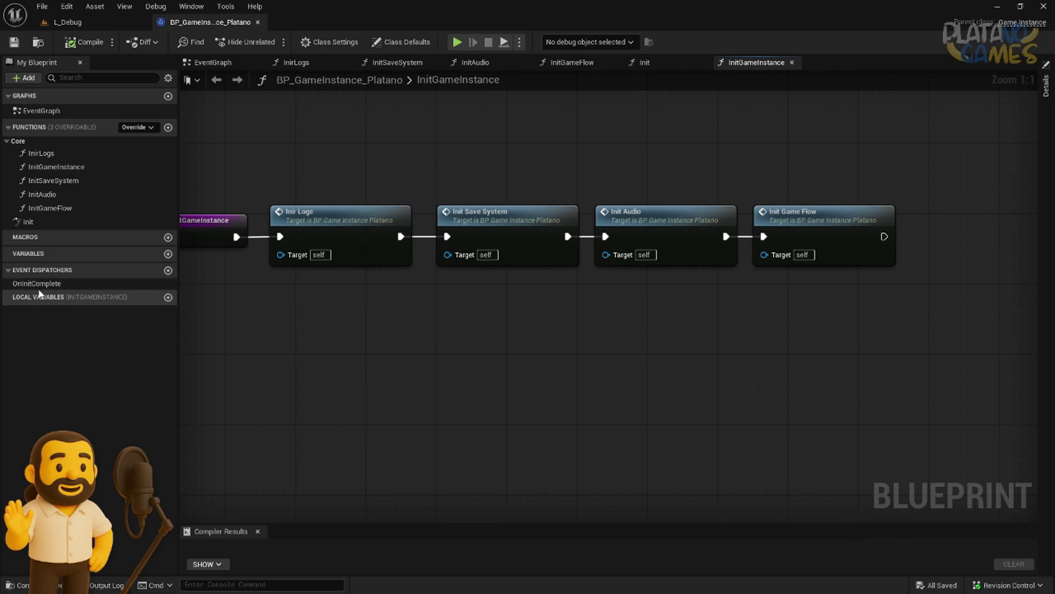
- Add event dispatchers OnInitLogs, OnInitSaveSystem, OnInitAudio and OnInitGameFlow
{"action": "left_click", "coordinate": [44, 283]}
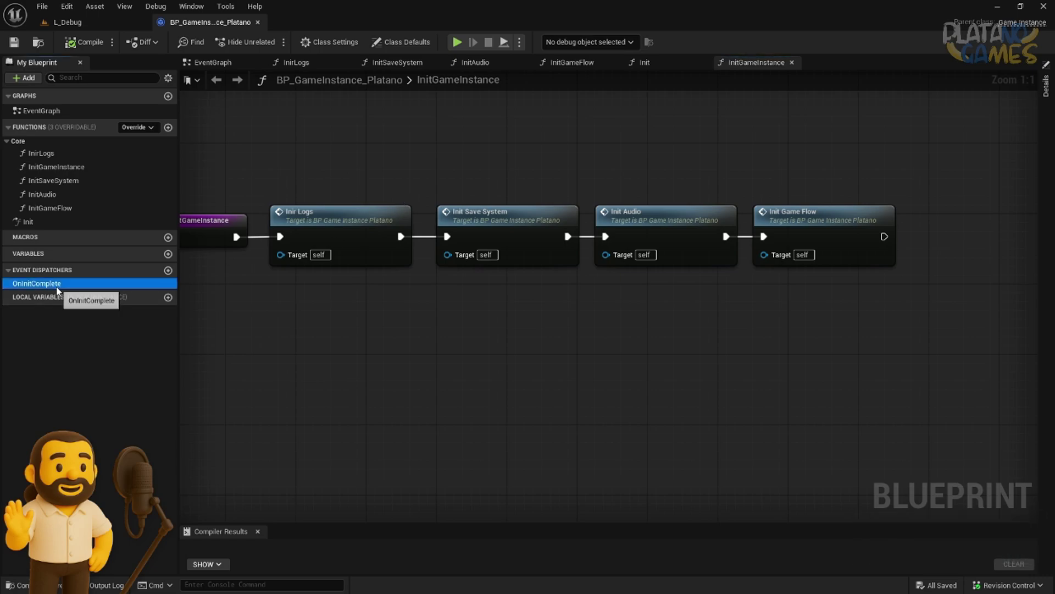
{"action": "left_click", "coordinate": [149, 328]}
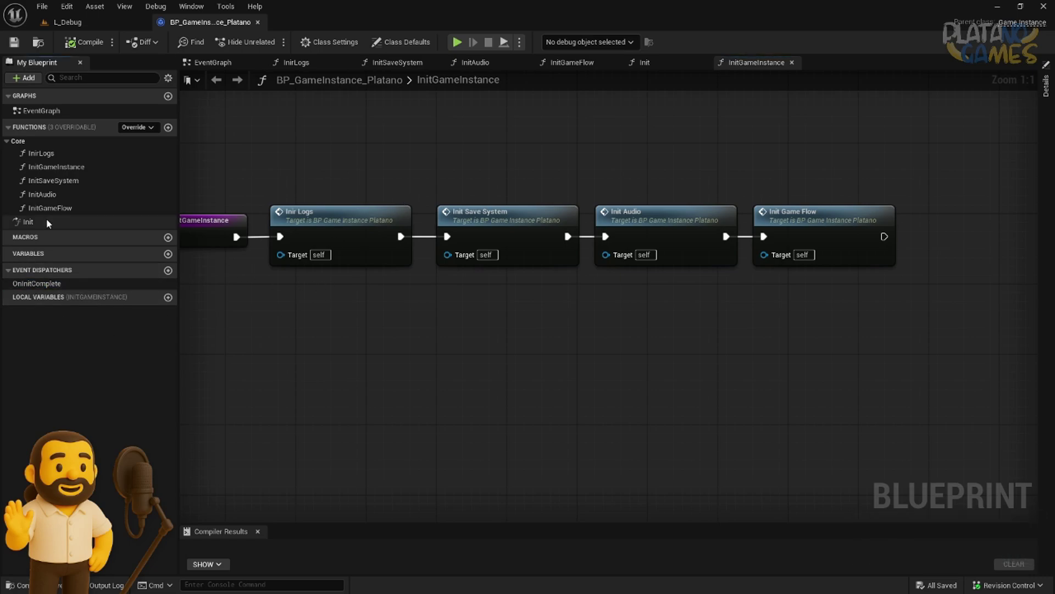
{"action": "left_click", "coordinate": [167, 270]}
{"action": "type", "text": "OnInit"}
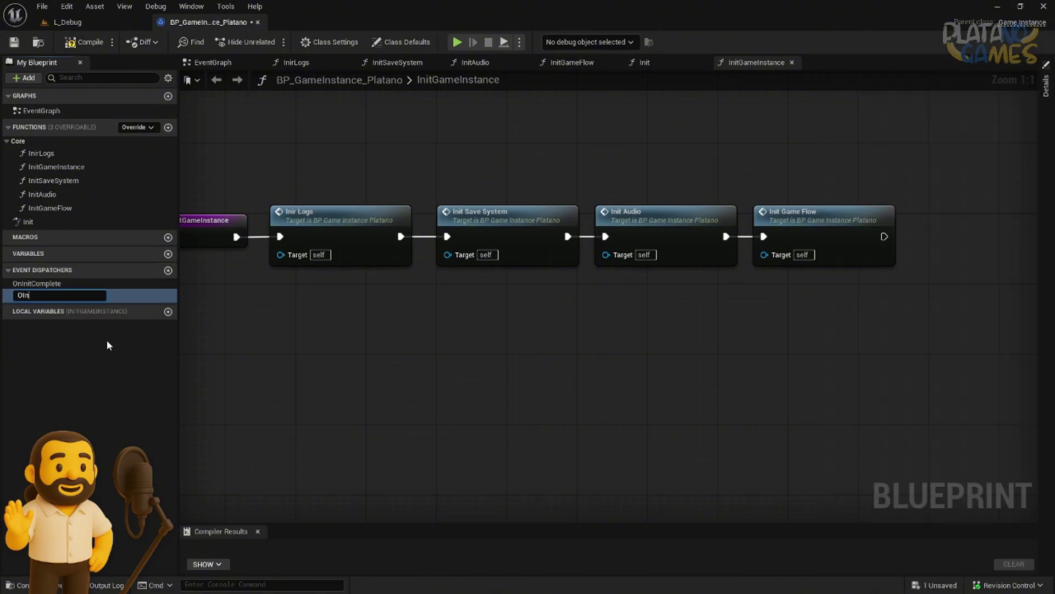
{"action": "type", "text": "Logs"}
{"action": "key", "text": "Return"}
{"action": "left_click", "coordinate": [168, 269]}
{"action": "type", "text": "OnInitSaveSystem"}
{"action": "key", "text": "Return"}
{"action": "left_click", "coordinate": [168, 269]}
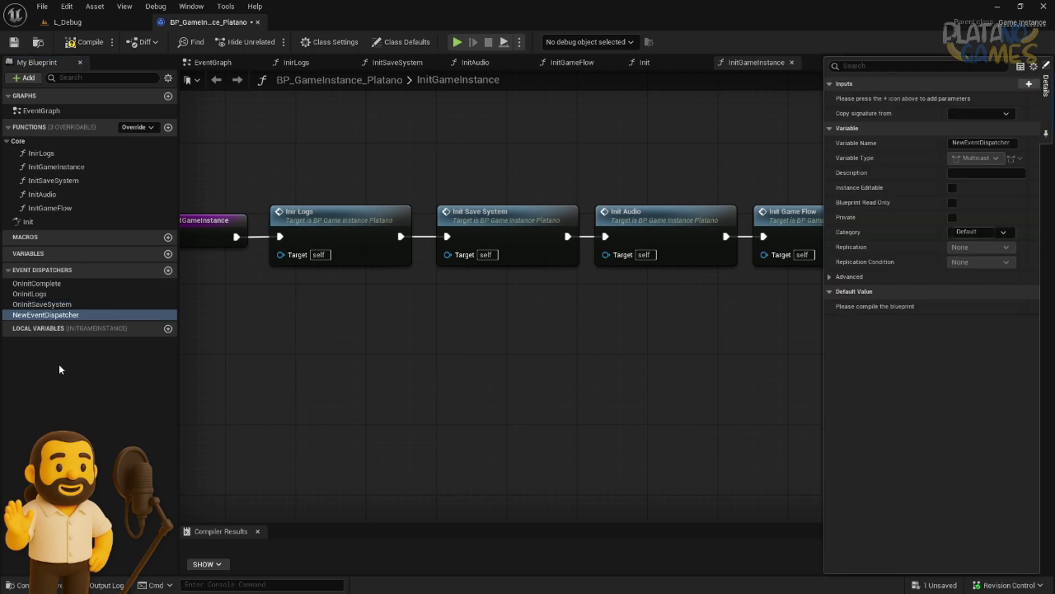
{"action": "type", "text": "OnInitAudio"}
{"action": "key", "text": "Return"}
{"action": "left_click", "coordinate": [167, 270]}
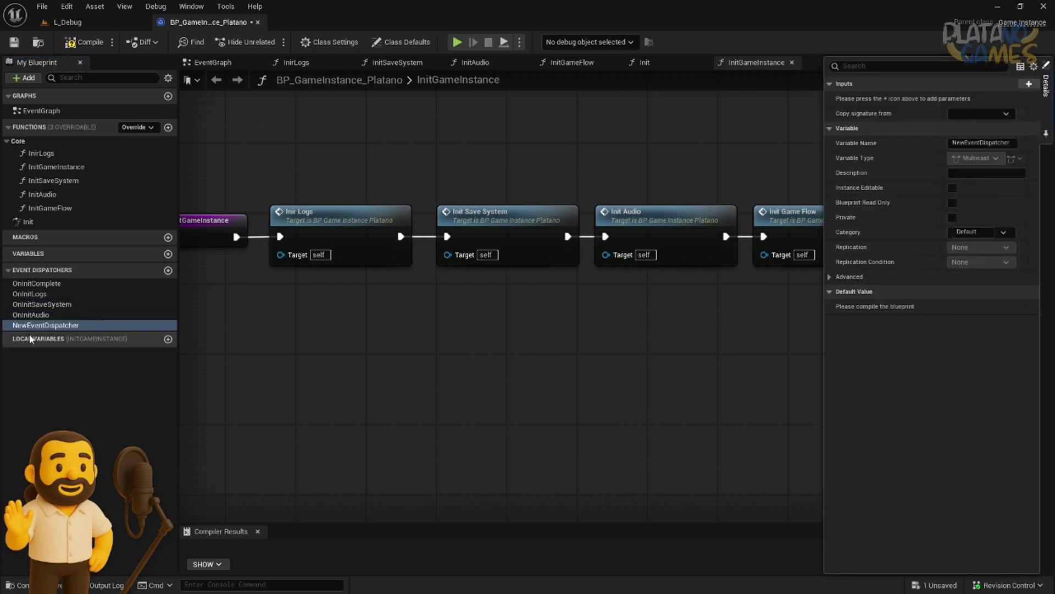
{"action": "type", "text": "OnInitGameFlow"}
{"action": "key", "text": "Return"}
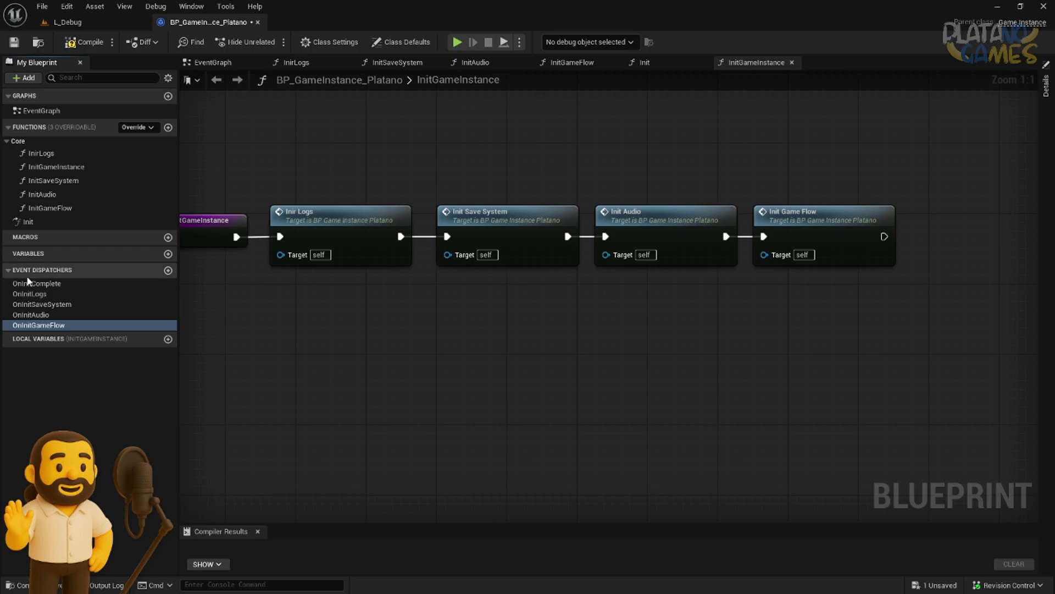
- Put all five dispatchers in category 'Core - Dispatchers', compile, save, and drop OnInitComplete into the graph
{"action": "left_click", "coordinate": [33, 283]}
{"action": "left_click", "coordinate": [1046, 137]}
{"action": "left_click", "coordinate": [969, 231]}
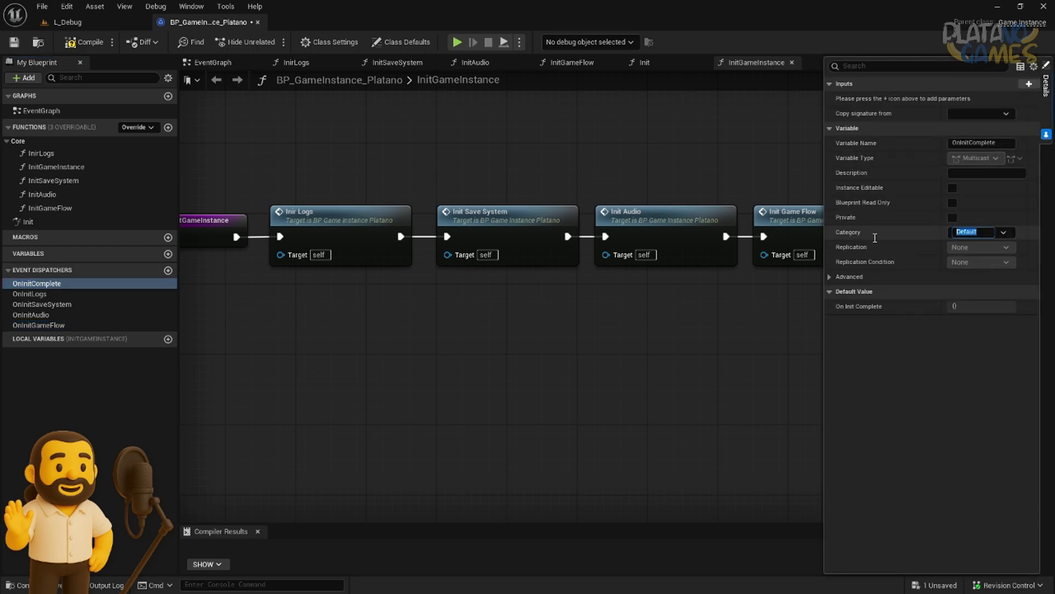
{"action": "type", "text": "Core - Dispatchers"}
{"action": "key", "text": "Return"}
{"action": "left_click_drag", "start_coordinate": [49, 303], "coordinate": [31, 285]}
{"action": "left_click_drag", "start_coordinate": [20, 326], "coordinate": [33, 283]}
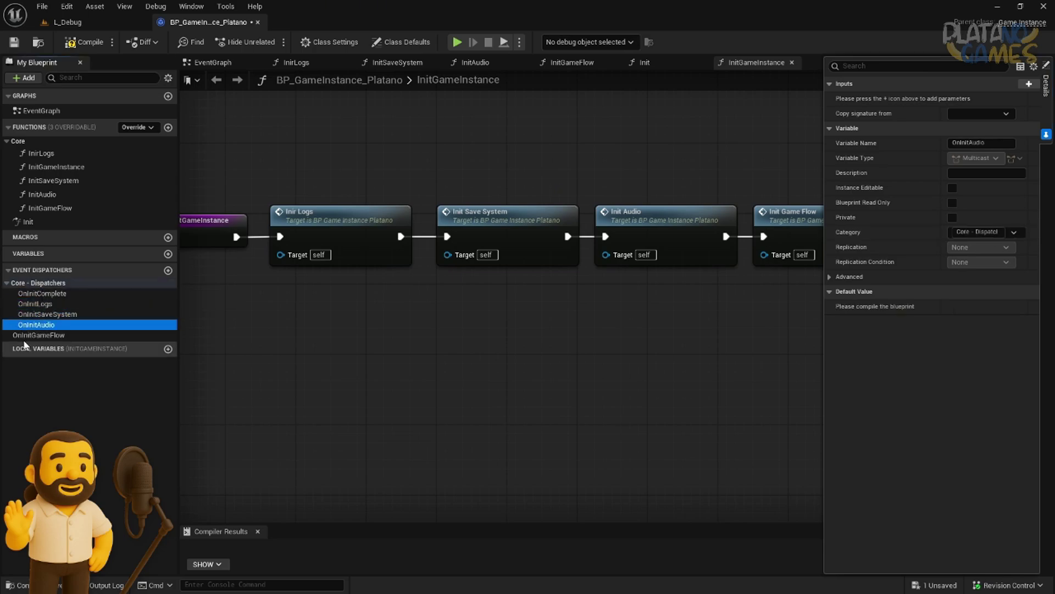
{"action": "left_click_drag", "start_coordinate": [22, 335], "coordinate": [33, 285]}
{"action": "left_click", "coordinate": [83, 42]}
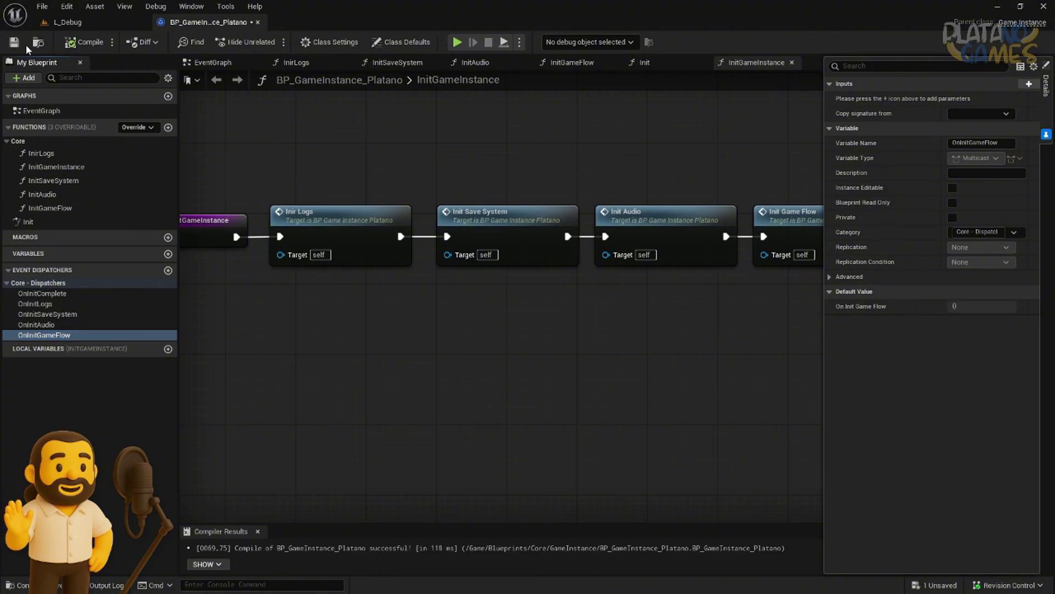
{"action": "left_click", "coordinate": [13, 42]}
{"action": "right_click_drag", "start_coordinate": [692, 307], "coordinate": [533, 297]}
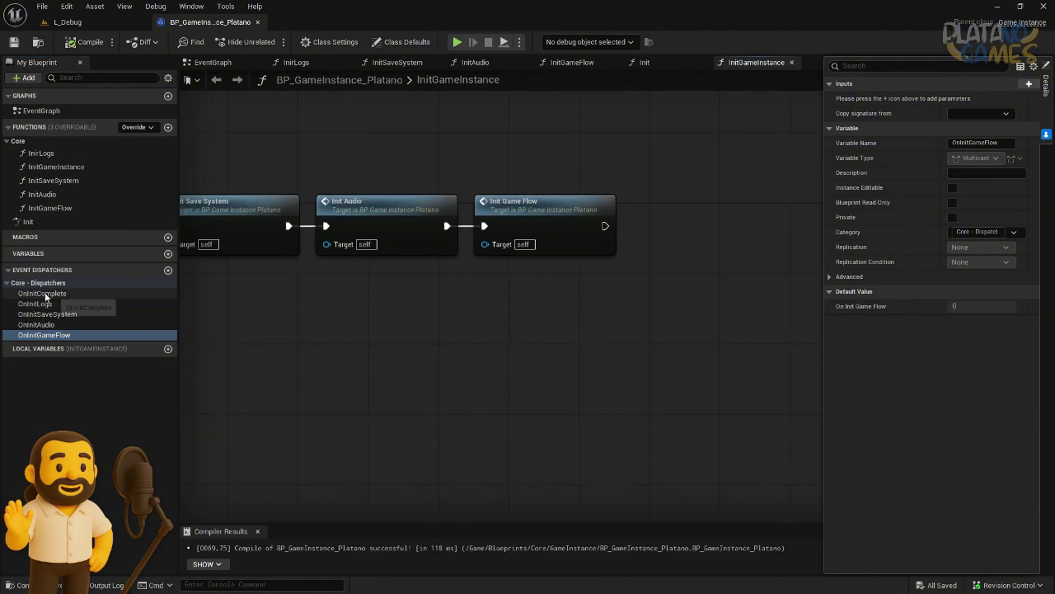
{"action": "left_click_drag", "start_coordinate": [43, 293], "coordinate": [676, 220]}
- Replace the unwanted SET node with a Call On Init Complete wired after Init Game Flow
{"action": "key", "text": "Delete"}
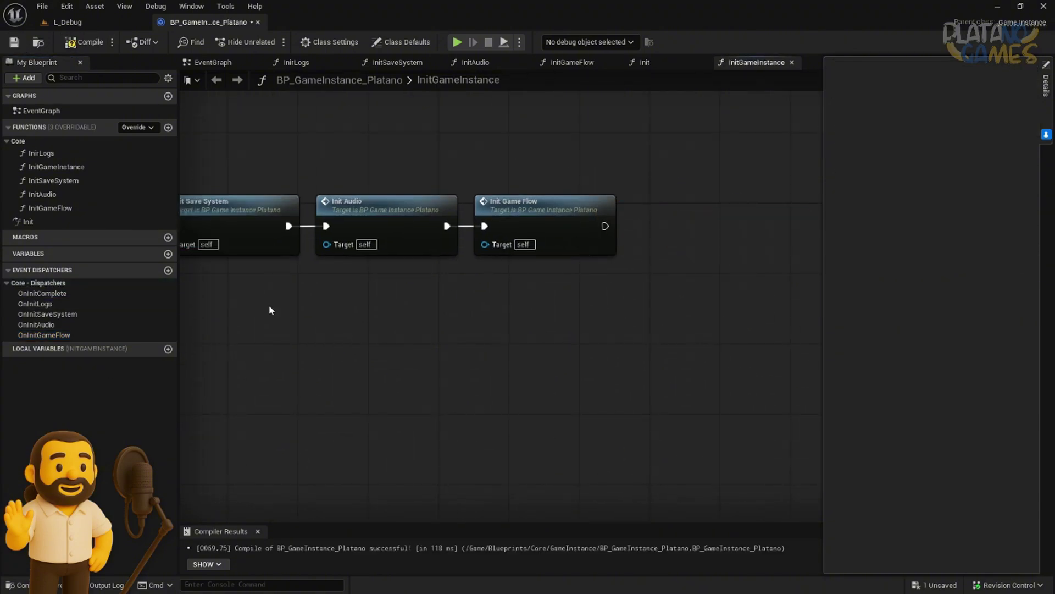
{"action": "mouse_move", "coordinate": [43, 293]}
{"action": "left_mouse_down"}
{"action": "mouse_move", "coordinate": [592, 293]}
{"action": "mouse_move", "coordinate": [667, 226]}
{"action": "mouse_move", "coordinate": [605, 226]}
{"action": "left_mouse_up"}
{"action": "left_click", "coordinate": [610, 313]}
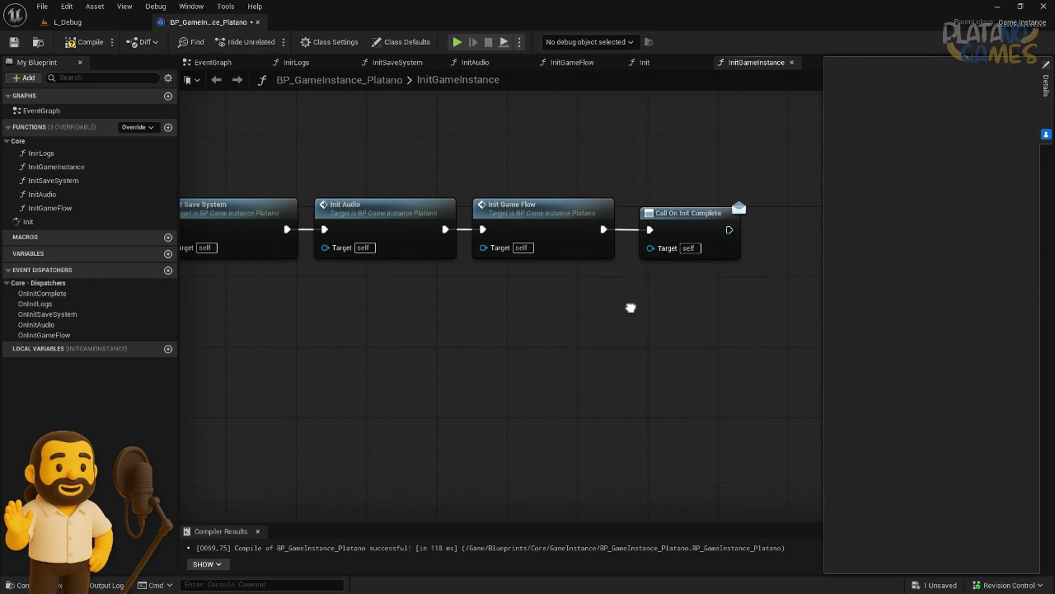
{"action": "right_click_drag", "start_coordinate": [632, 306], "coordinate": [601, 360]}
{"action": "left_click_drag", "start_coordinate": [587, 368], "coordinate": [740, 195]}
- Arrange the chain's nodes and set the Init Game Flow comment to 'Subsistem Game Flow'
{"action": "scroll", "coordinate": [519, 179], "scroll_direction": "down", "scroll_amount": 1}
{"action": "scroll", "coordinate": [610, 205], "scroll_direction": "down", "scroll_amount": 2}
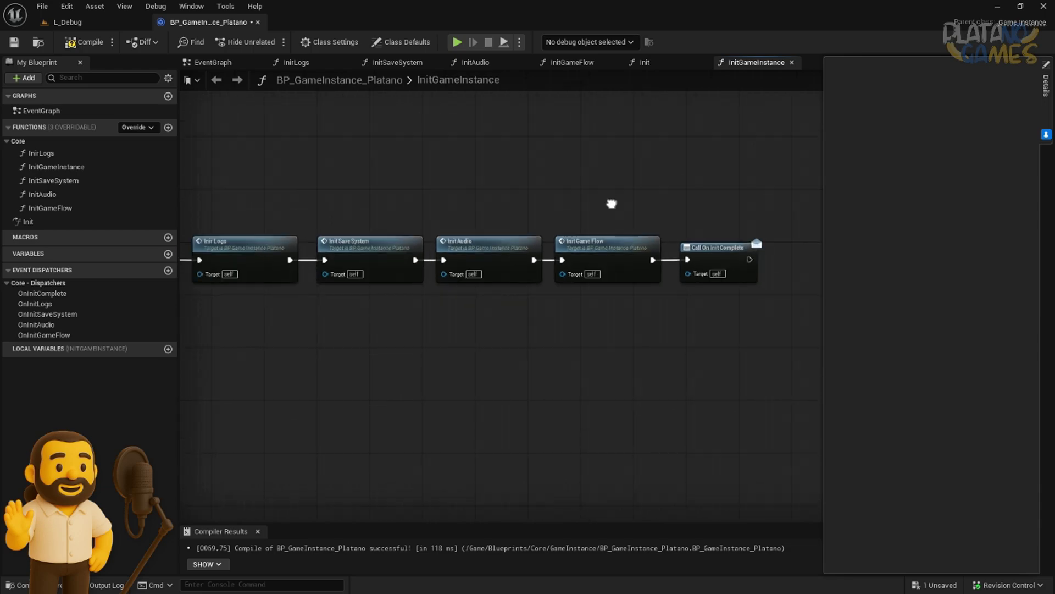
{"action": "right_click_drag", "start_coordinate": [709, 301], "coordinate": [628, 258]}
{"action": "left_click_drag", "start_coordinate": [628, 258], "coordinate": [694, 258]}
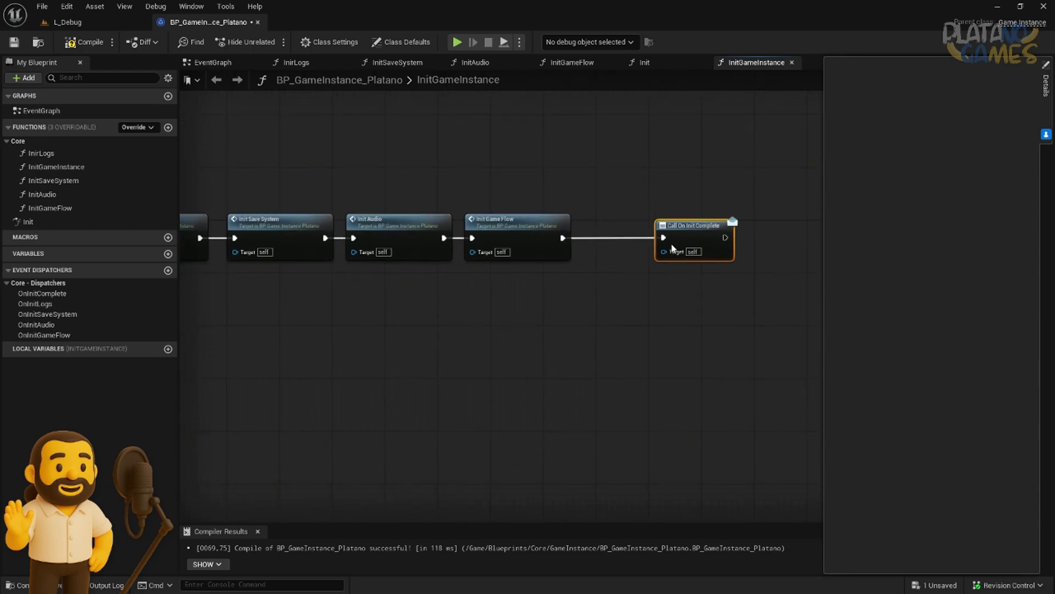
{"action": "right_click_drag", "start_coordinate": [605, 308], "coordinate": [746, 321]}
{"action": "left_click_drag", "start_coordinate": [668, 238], "coordinate": [689, 237]}
{"action": "scroll", "coordinate": [614, 220], "scroll_direction": "up", "scroll_amount": 1}
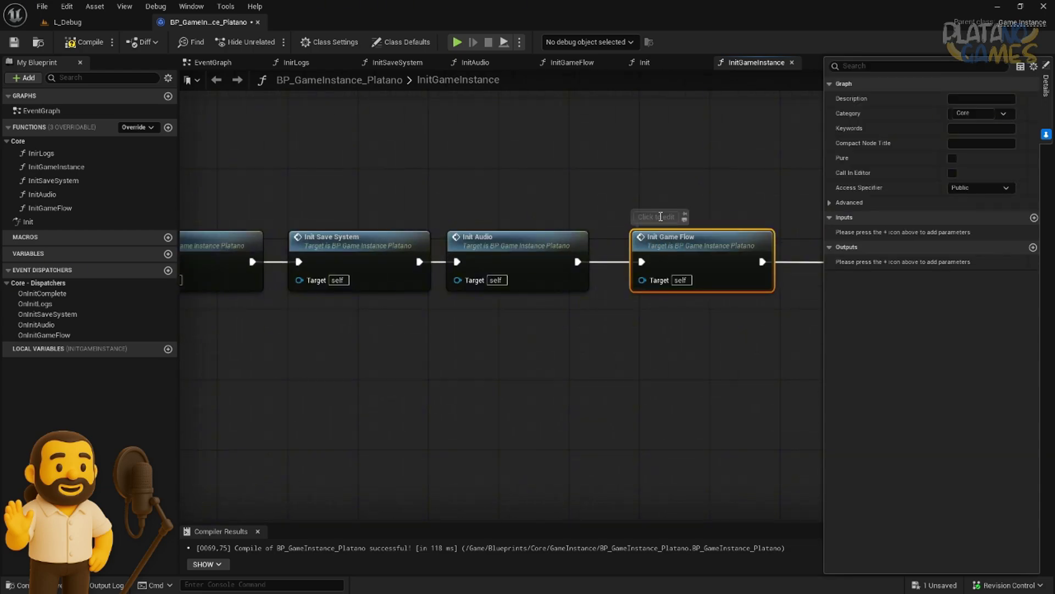
{"action": "type", "text": "Subsistem"}
{"action": "type", "text": " Game Flow"}
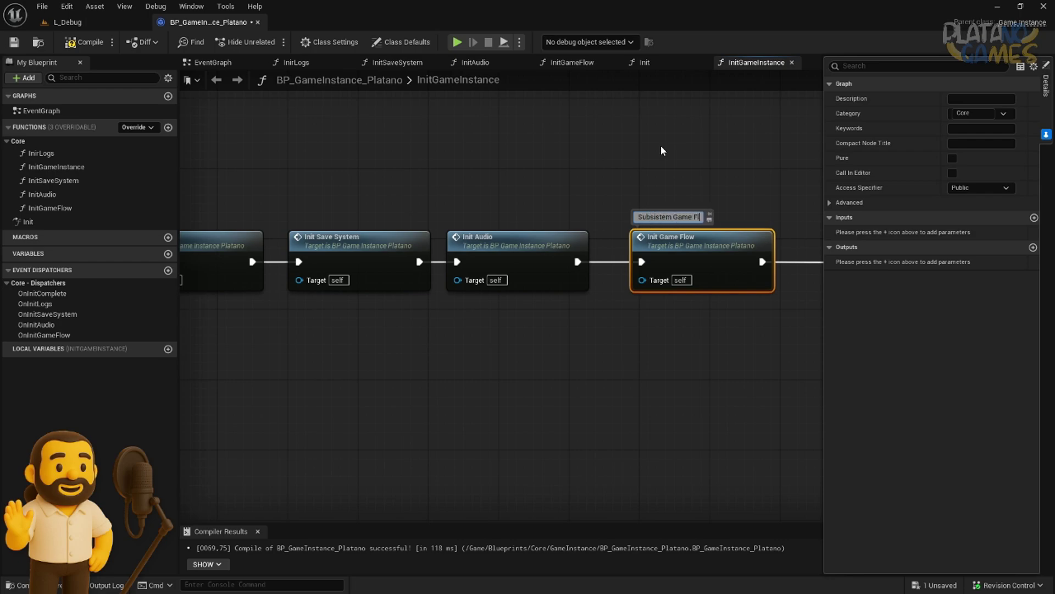
{"action": "key", "text": "Return"}
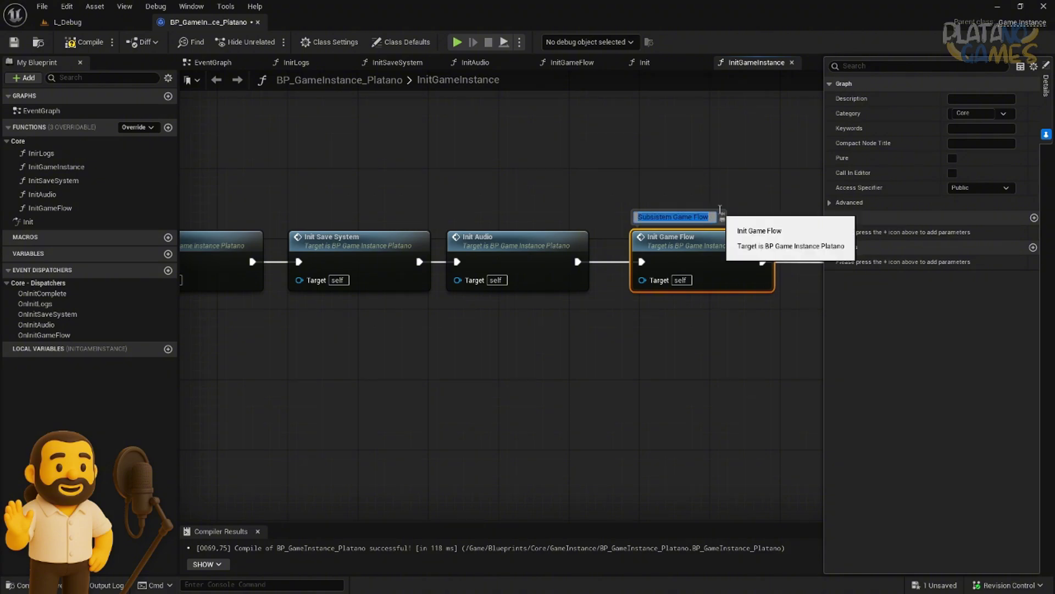
{"action": "right_click_drag", "start_coordinate": [585, 197], "coordinate": [598, 165]}
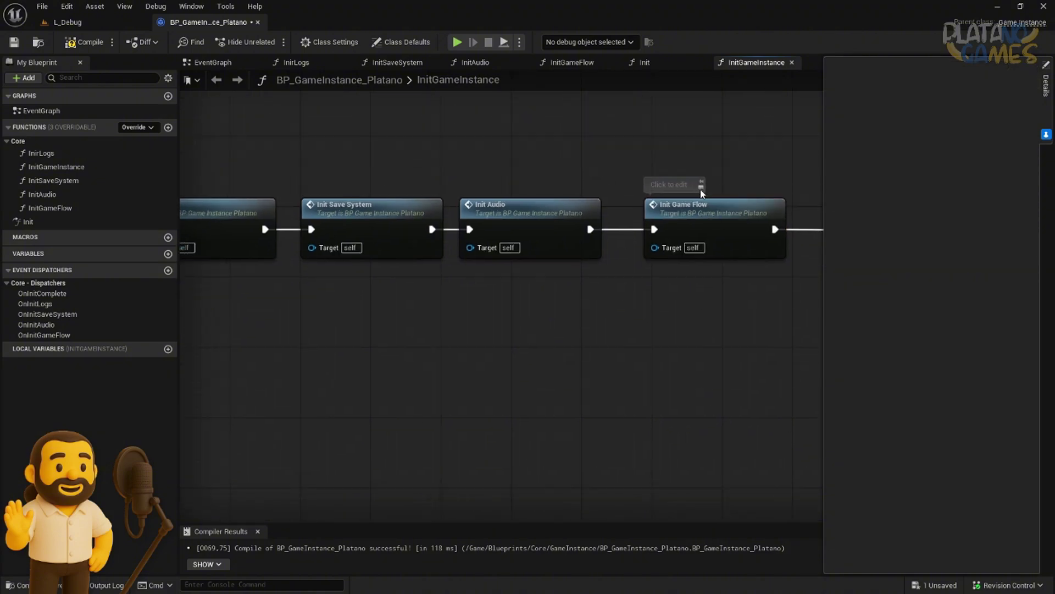
- Wrap the four Init function calls together in a new comment box
{"action": "mouse_move", "coordinate": [708, 192]}
{"action": "right_mouse_down"}
{"action": "mouse_move", "coordinate": [535, 189]}
{"action": "mouse_move", "coordinate": [480, 405]}
{"action": "mouse_move", "coordinate": [574, 434]}
{"action": "right_mouse_up"}
{"action": "scroll", "coordinate": [535, 189], "scroll_direction": "down", "scroll_amount": 2}
{"action": "left_click_drag", "start_coordinate": [744, 377], "coordinate": [381, 226]}
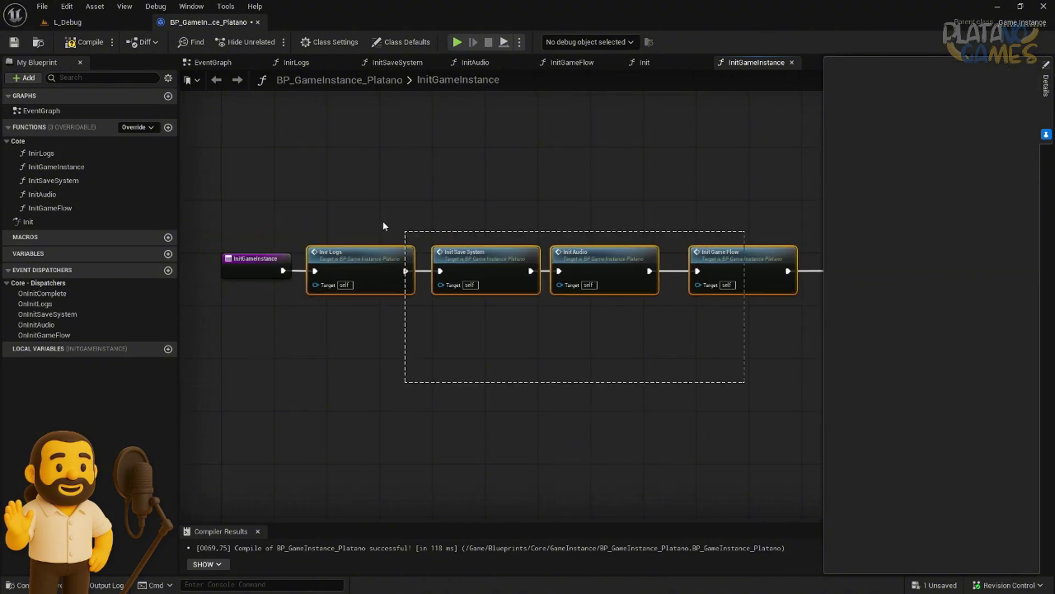
{"action": "key", "text": "c"}
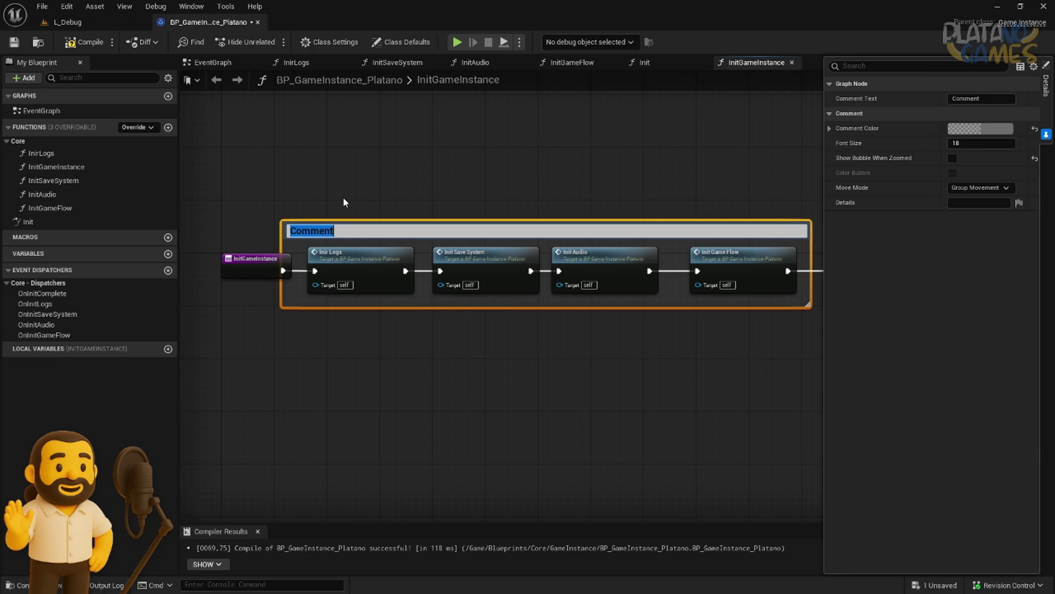
{"action": "left_click", "coordinate": [343, 196]}
- Wrap the Call On Init Complete node in a comment titled 'Init Complete Dispatcher'
{"action": "left_click", "coordinate": [392, 264]}
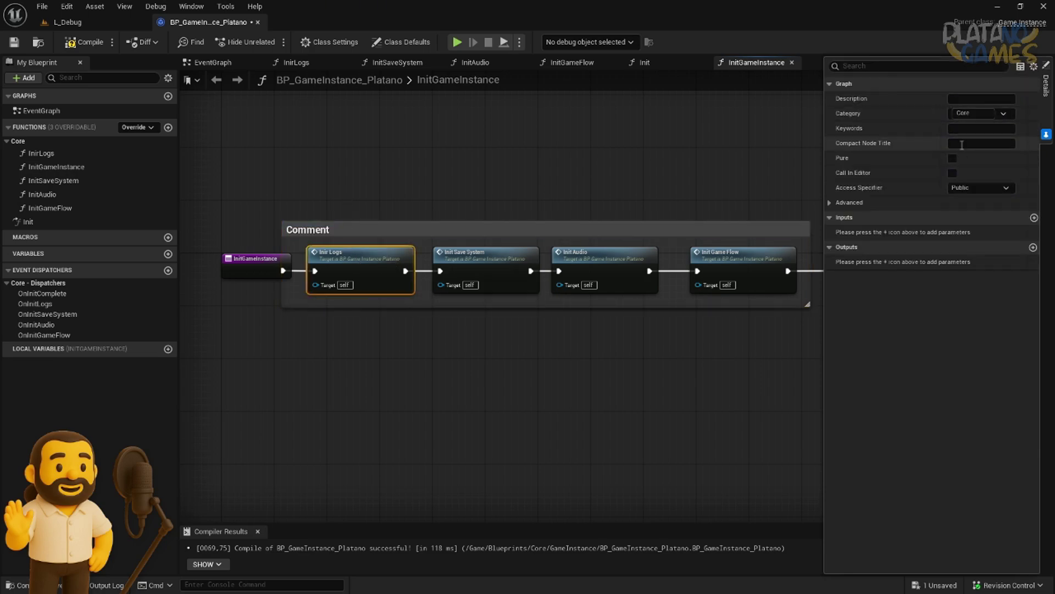
{"action": "left_click", "coordinate": [456, 178]}
{"action": "mouse_move", "coordinate": [325, 252]}
{"action": "right_mouse_down"}
{"action": "mouse_move", "coordinate": [262, 250]}
{"action": "mouse_move", "coordinate": [391, 249]}
{"action": "right_mouse_up"}
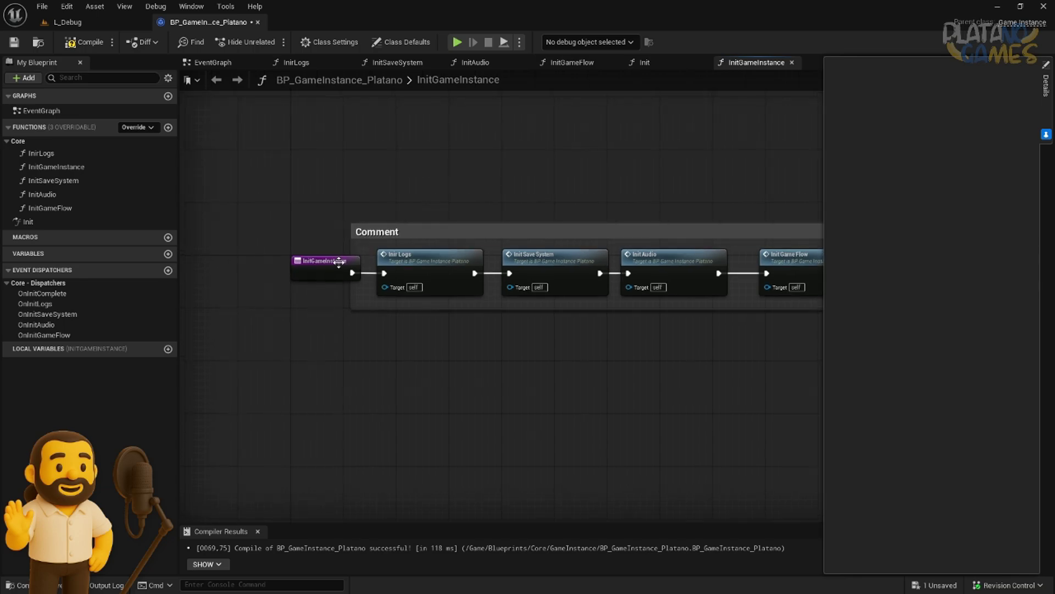
{"action": "left_click", "coordinate": [307, 260]}
{"action": "right_click_drag", "start_coordinate": [771, 265], "coordinate": [568, 254]}
{"action": "left_click", "coordinate": [756, 252]}
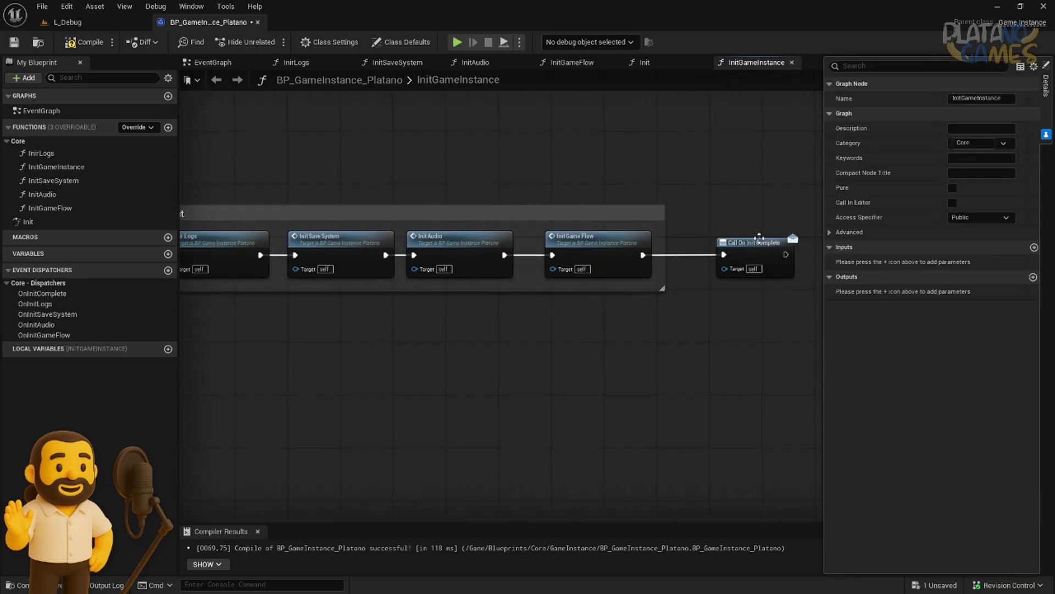
{"action": "key", "text": "c"}
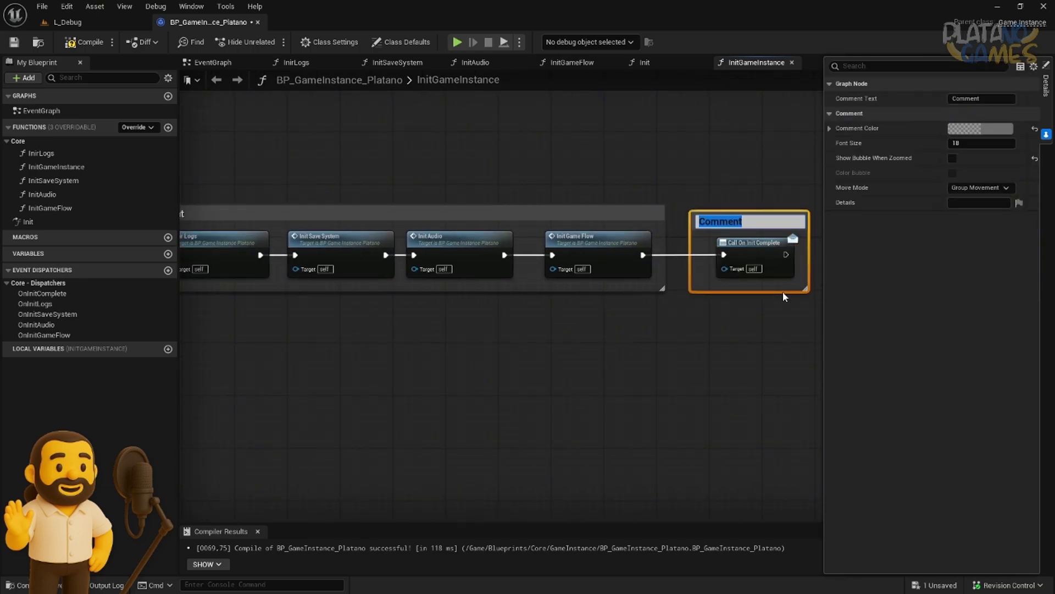
{"action": "type", "text": "In"}
{"action": "key", "text": "BackSpace"}
{"action": "key", "text": "BackSpace"}
{"action": "type", "text": "Init Complete"}
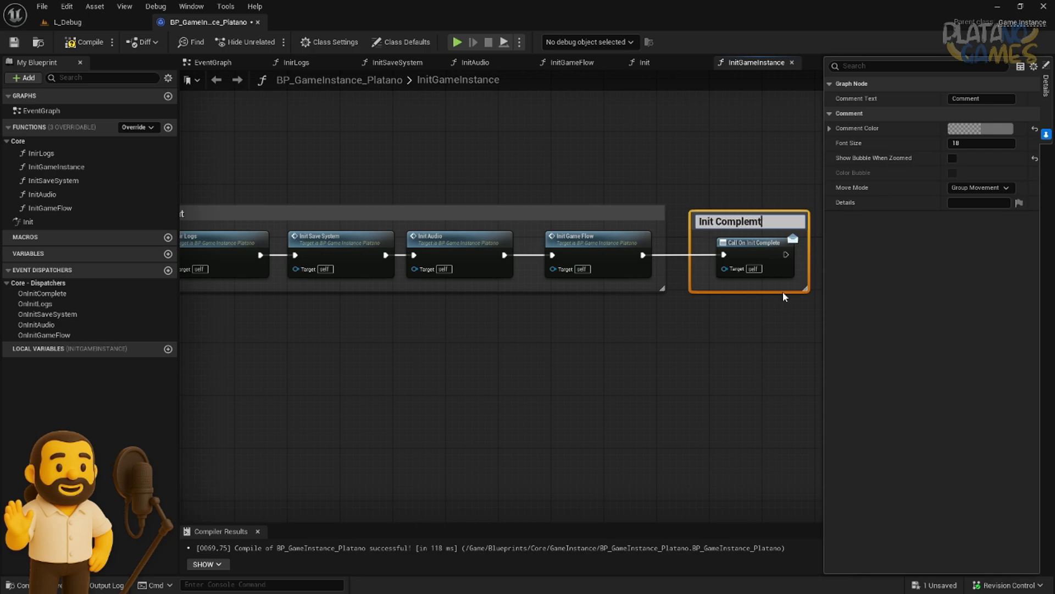
{"action": "type", "text": " Dispatcher"}
{"action": "key", "text": "Return"}
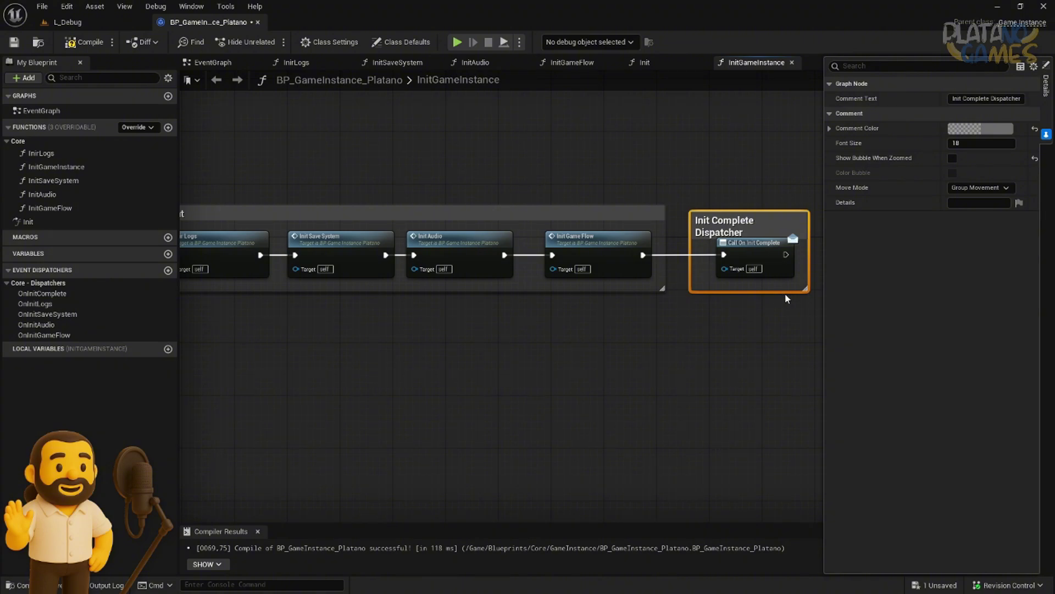
- Rename the first comment box to 'Init Subsystem'
{"action": "mouse_move", "coordinate": [701, 353]}
{"action": "right_mouse_down"}
{"action": "mouse_move", "coordinate": [767, 393]}
{"action": "mouse_move", "coordinate": [959, 433]}
{"action": "right_mouse_up"}
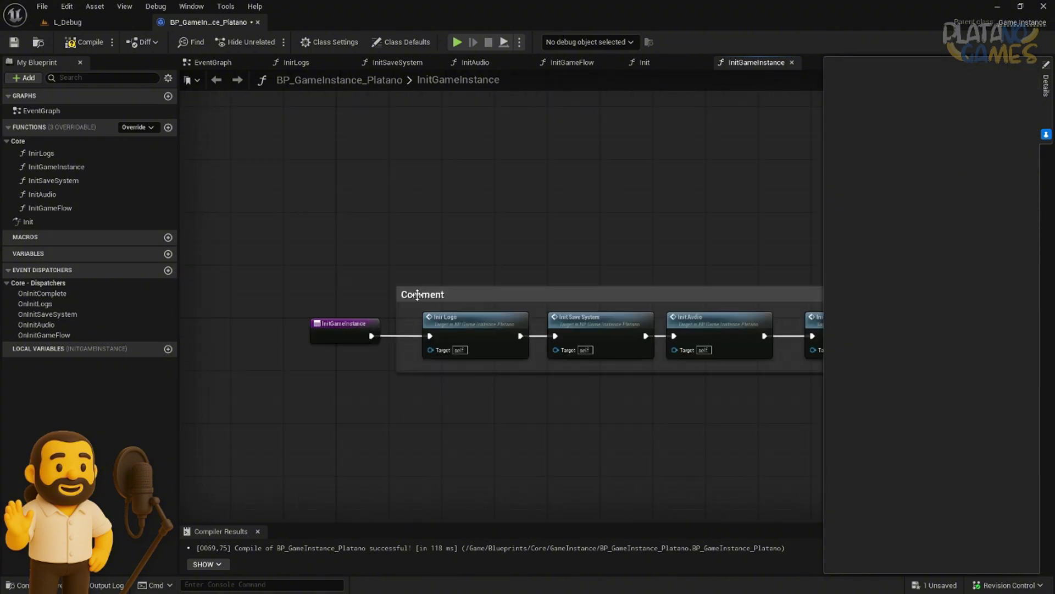
{"action": "double_click", "coordinate": [427, 296]}
{"action": "type", "text": "Init Subs"}
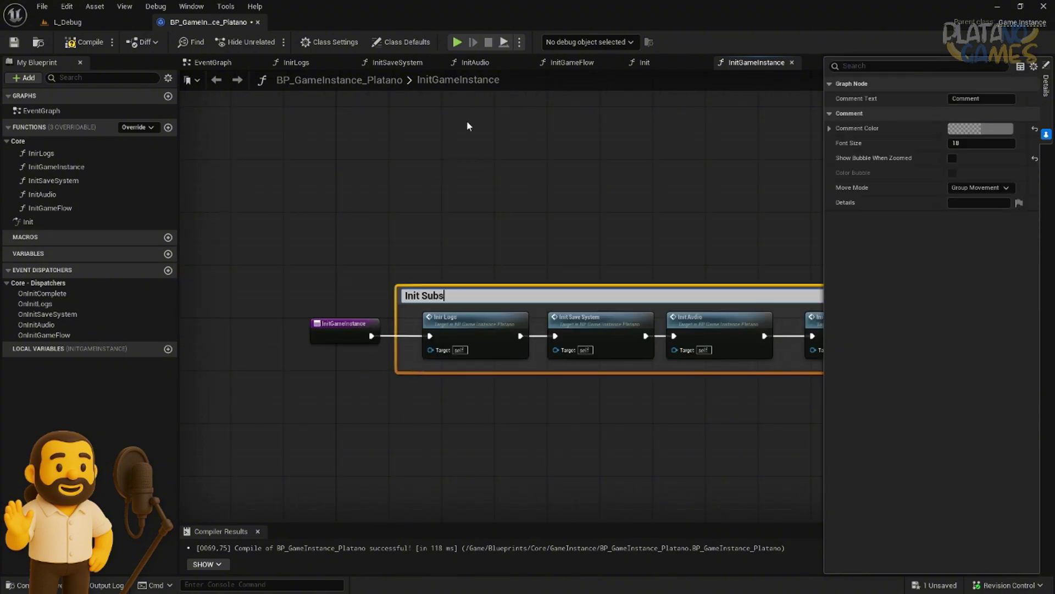
{"action": "type", "text": "ystem"}
{"action": "key", "text": "Return"}
- Move the Init Complete Dispatcher comment beside Init Subsystem and recompile the blueprint
{"action": "right_click_drag", "start_coordinate": [467, 120], "coordinate": [396, 87]}
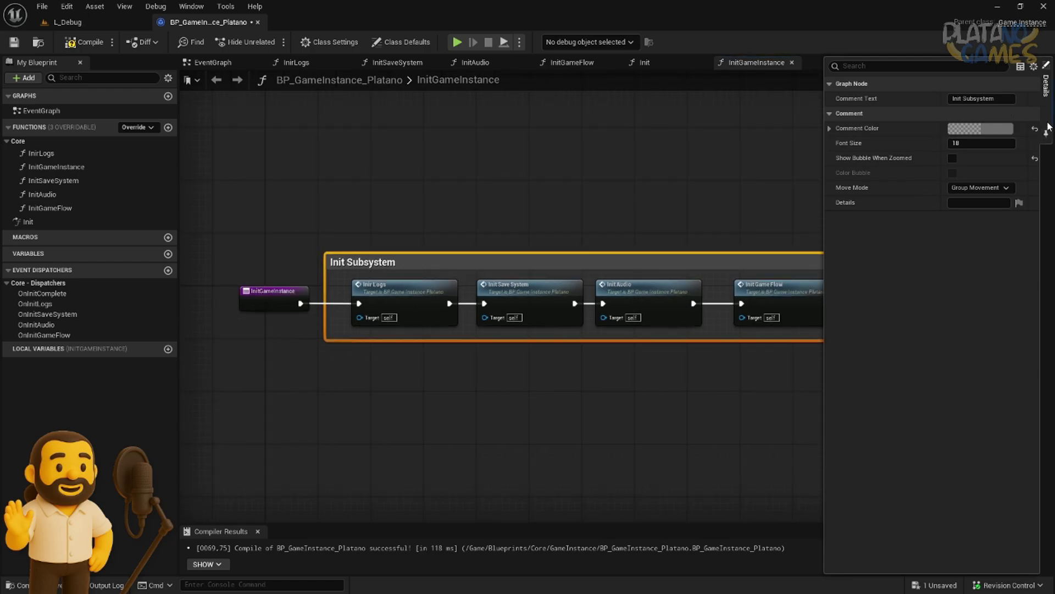
{"action": "right_click_drag", "start_coordinate": [626, 183], "coordinate": [530, 165]}
{"action": "left_click_drag", "start_coordinate": [848, 252], "coordinate": [826, 252]}
{"action": "left_click", "coordinate": [465, 393]}
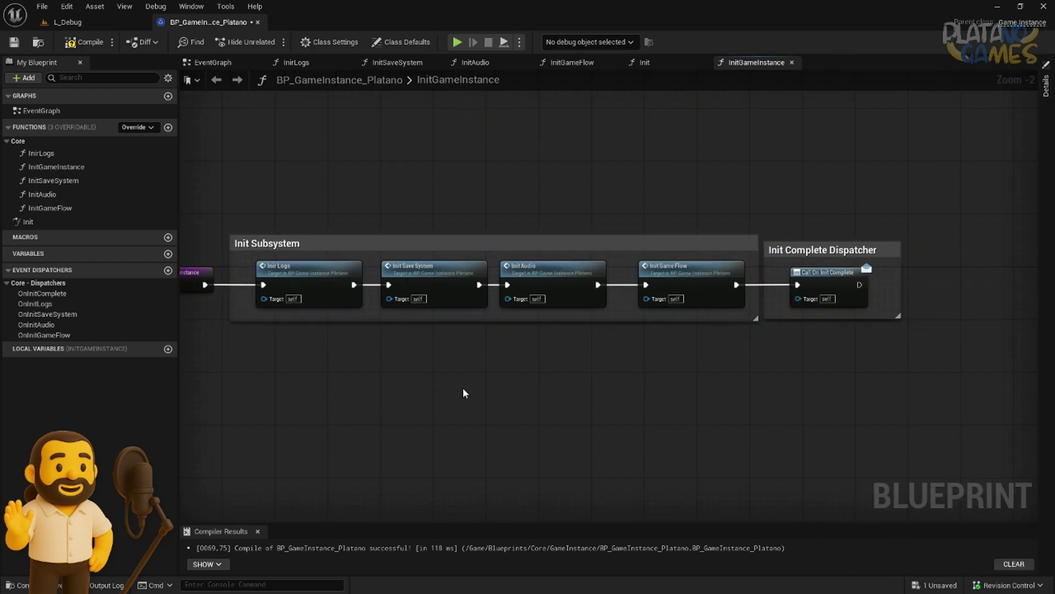
{"action": "scroll", "coordinate": [464, 393], "scroll_direction": "down", "scroll_amount": 1}
{"action": "left_click", "coordinate": [82, 42]}
- Close the graph tabs right of EventGraph and open the Init function graph
{"action": "right_click", "coordinate": [199, 62]}
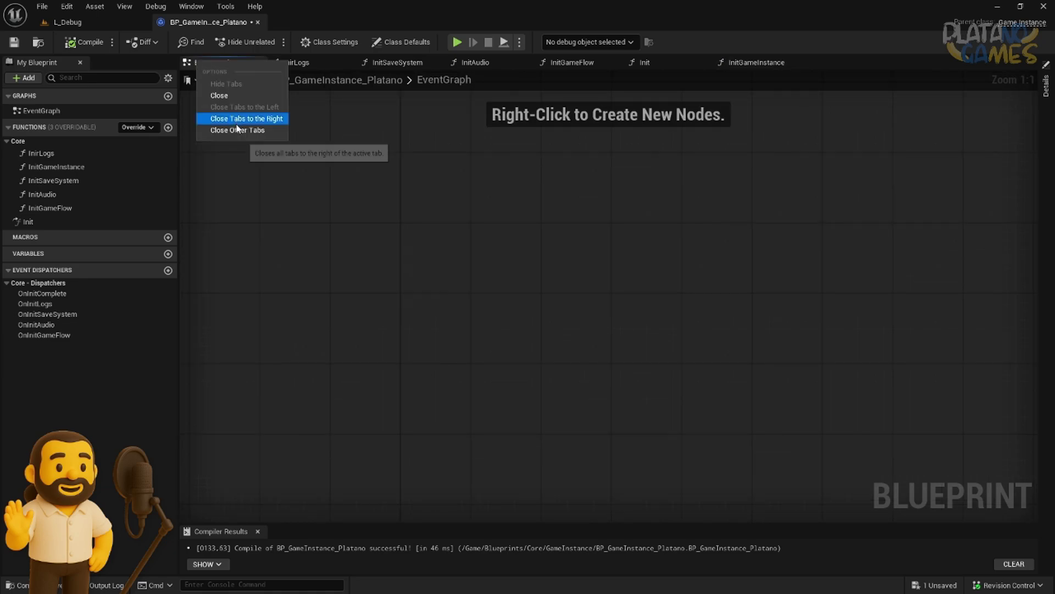
{"action": "left_click", "coordinate": [237, 125]}
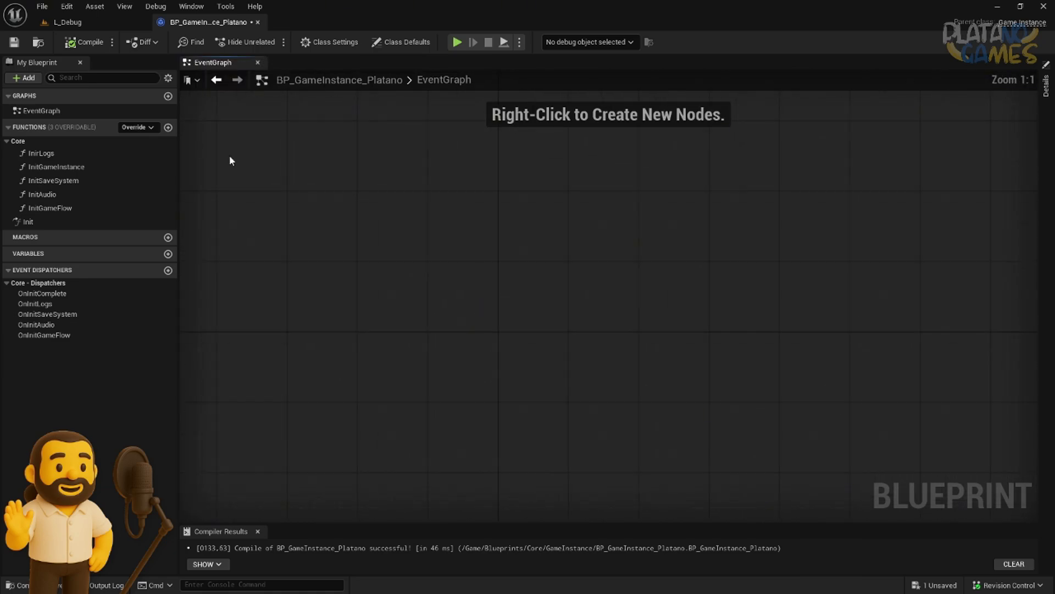
{"action": "left_click", "coordinate": [7, 141]}
{"action": "double_click", "coordinate": [28, 152]}
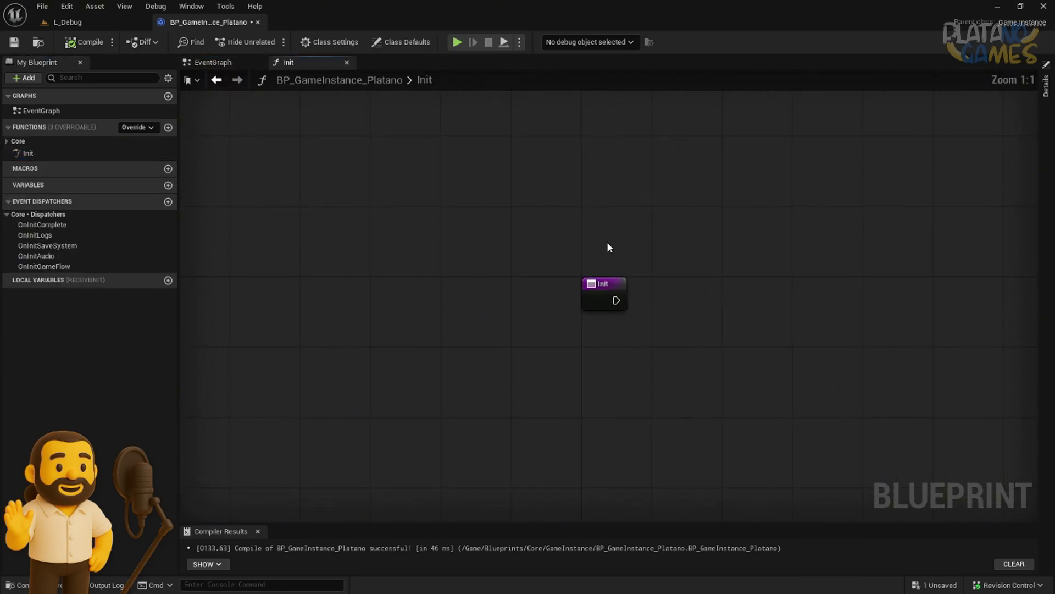
{"action": "right_click_drag", "start_coordinate": [607, 242], "coordinate": [451, 213]}
- Add an Init Game Instance call wired after the Init entry node
{"action": "left_click", "coordinate": [7, 141]}
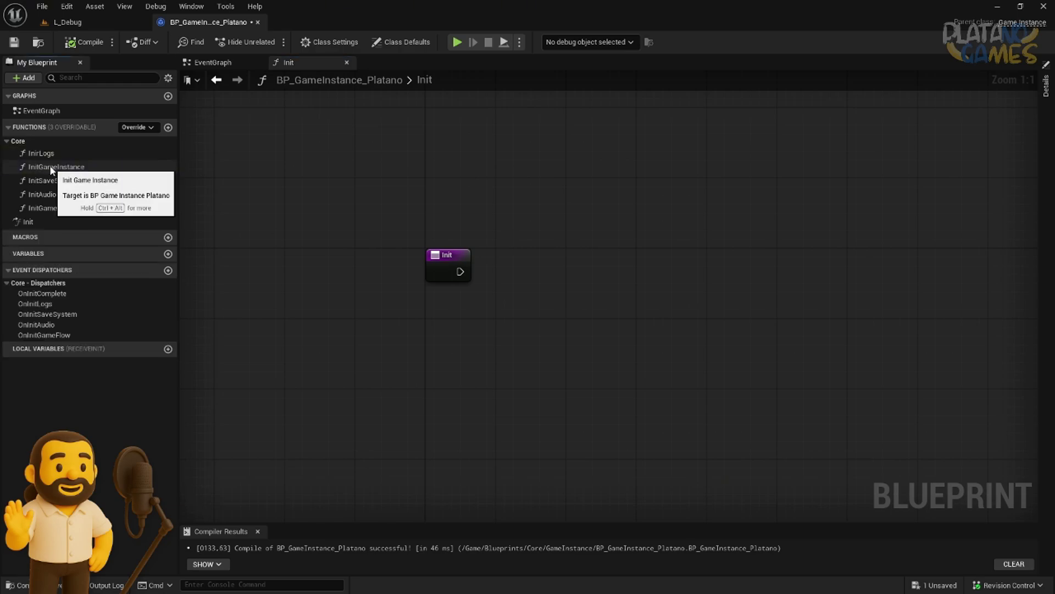
{"action": "left_click_drag", "start_coordinate": [50, 167], "coordinate": [550, 258]}
{"action": "left_click_drag", "start_coordinate": [619, 275], "coordinate": [585, 269]}
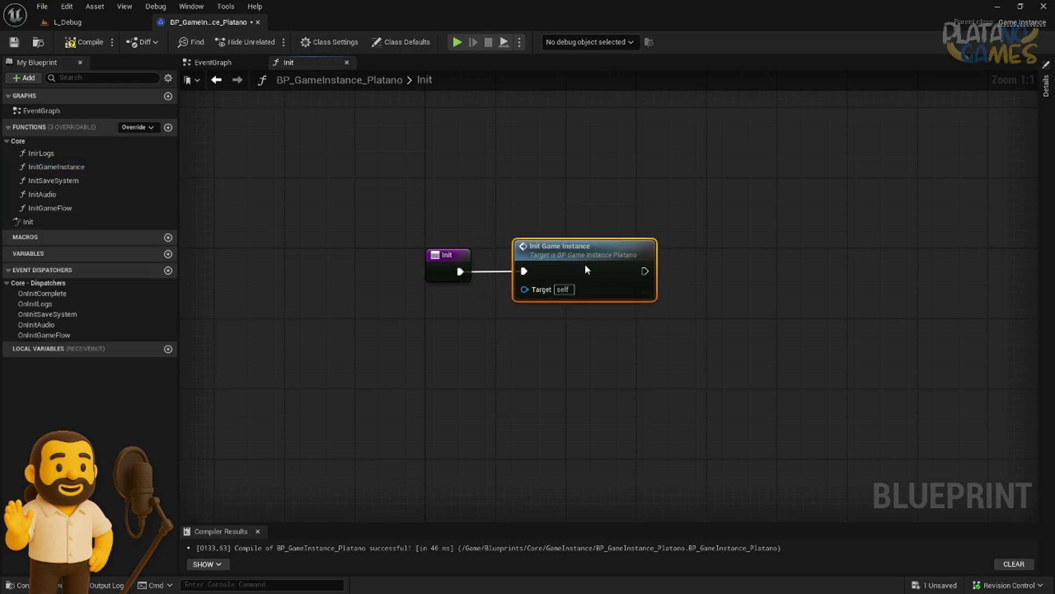
{"action": "left_click_drag", "start_coordinate": [730, 347], "coordinate": [491, 167]}
{"action": "right_click_drag", "start_coordinate": [572, 205], "coordinate": [547, 203]}
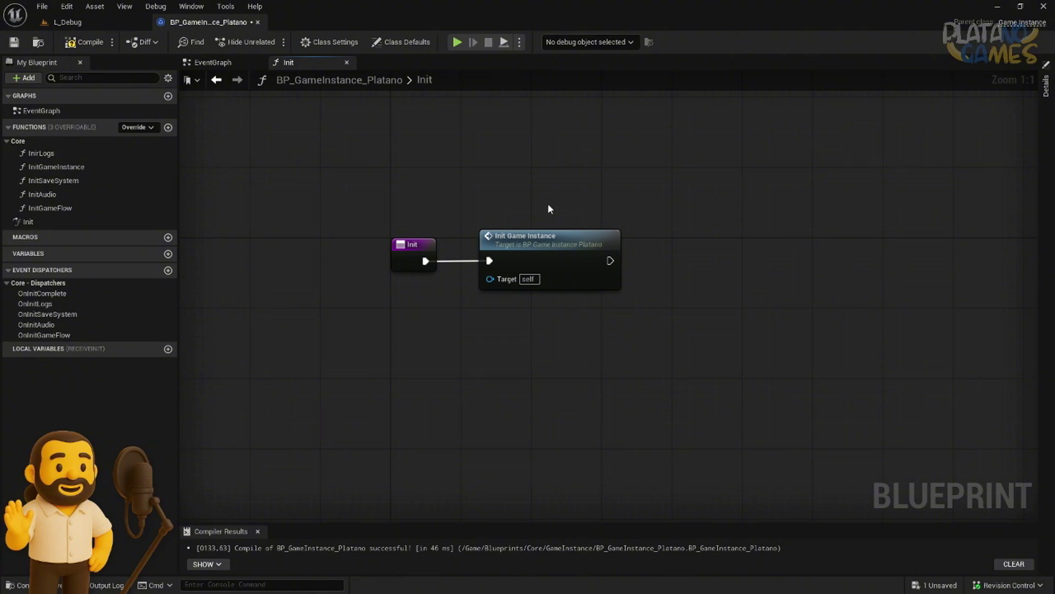
- Compile and save the blueprint
{"action": "left_click", "coordinate": [85, 42]}
{"action": "left_click", "coordinate": [13, 42]}
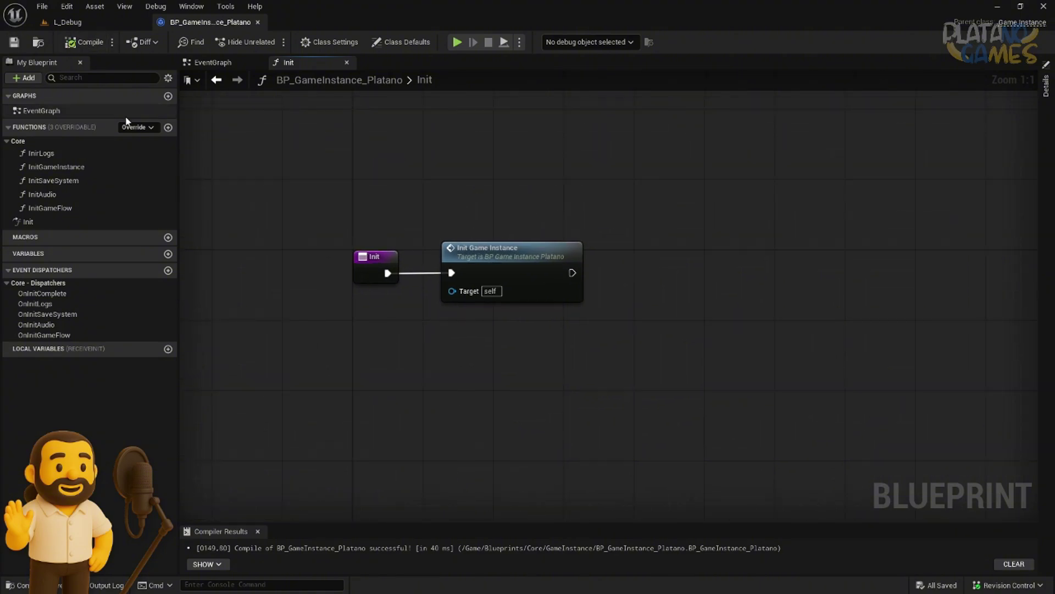
{"action": "right_click_drag", "start_coordinate": [393, 225], "coordinate": [489, 239]}
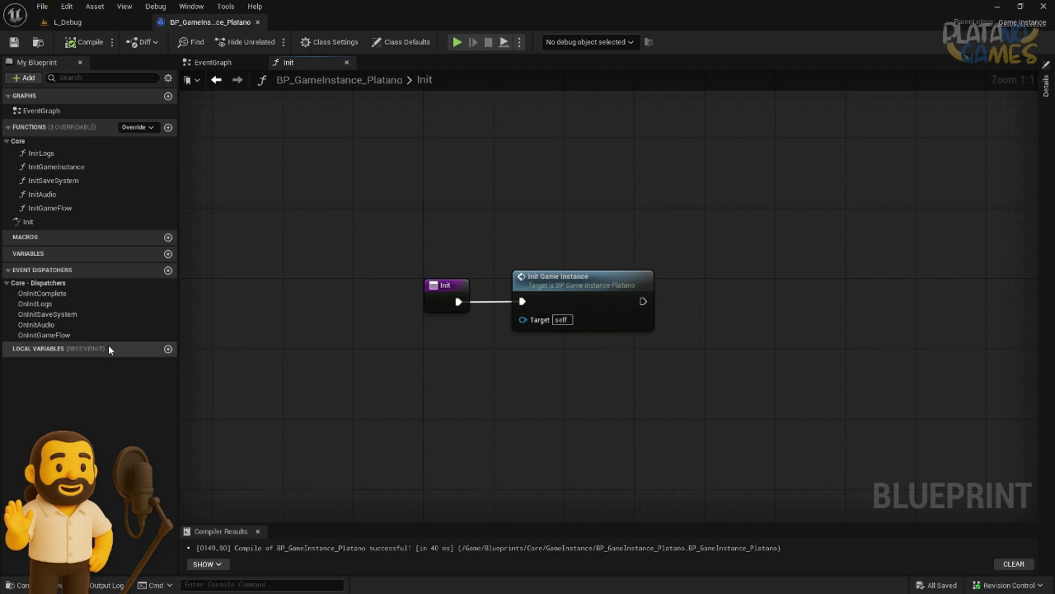
- Add a Call On Init Logs node to the InirLogs function graph
{"action": "double_click", "coordinate": [586, 313]}
{"action": "double_click", "coordinate": [377, 307]}
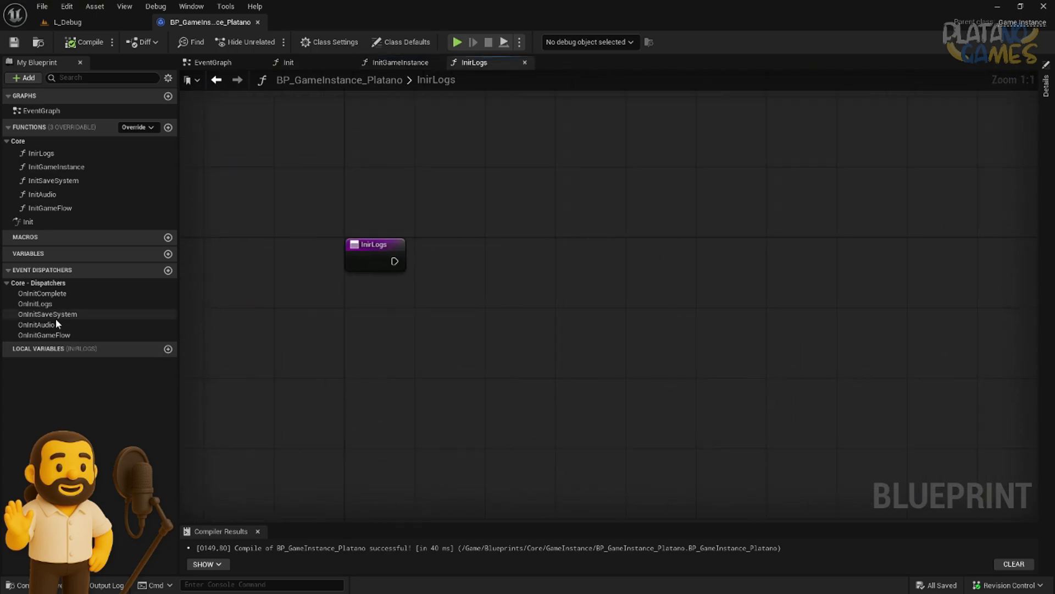
{"action": "left_click_drag", "start_coordinate": [39, 304], "coordinate": [601, 255]}
{"action": "left_click", "coordinate": [517, 269]}
{"action": "left_click", "coordinate": [398, 370]}
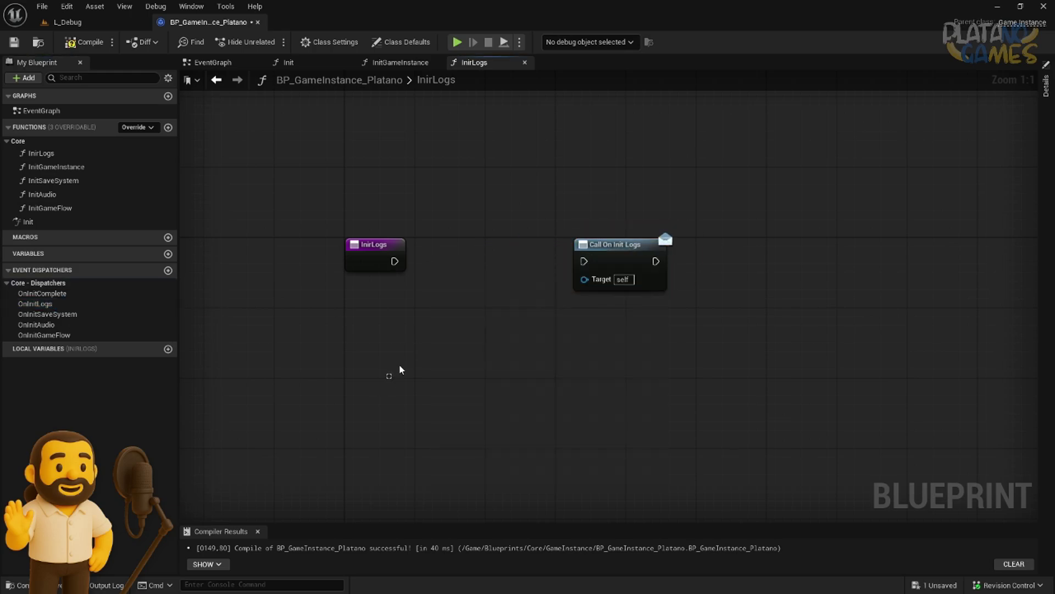
{"action": "left_click_drag", "start_coordinate": [419, 401], "coordinate": [558, 148]}
- Add a Sequence node after InirLogs, delete it again, and save the blueprint
{"action": "mouse_move", "coordinate": [386, 265]}
{"action": "left_mouse_down"}
{"action": "mouse_move", "coordinate": [522, 255]}
{"action": "mouse_move", "coordinate": [489, 276]}
{"action": "left_mouse_up"}
{"action": "right_click_drag", "start_coordinate": [489, 277], "coordinate": [339, 252]}
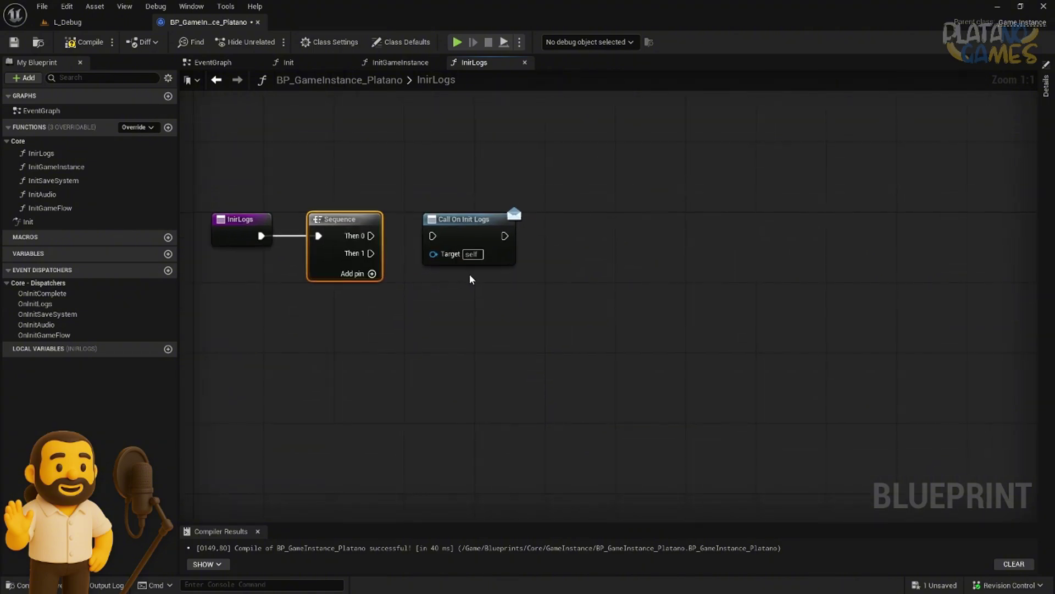
{"action": "left_click_drag", "start_coordinate": [367, 347], "coordinate": [349, 216]}
{"action": "key", "text": "Delete"}
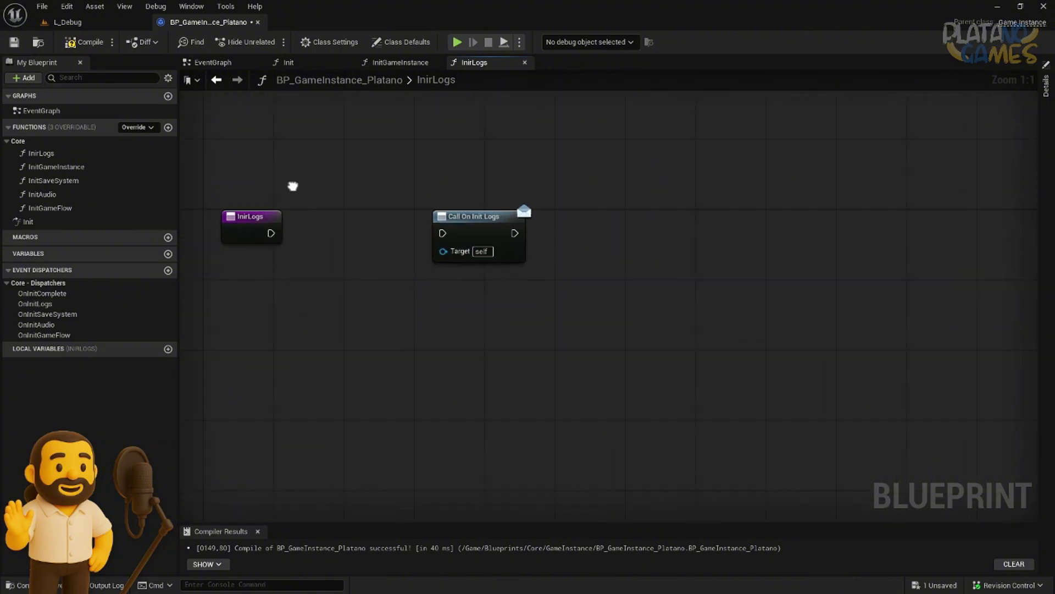
{"action": "right_click_drag", "start_coordinate": [291, 183], "coordinate": [324, 176]}
{"action": "left_click", "coordinate": [14, 42]}
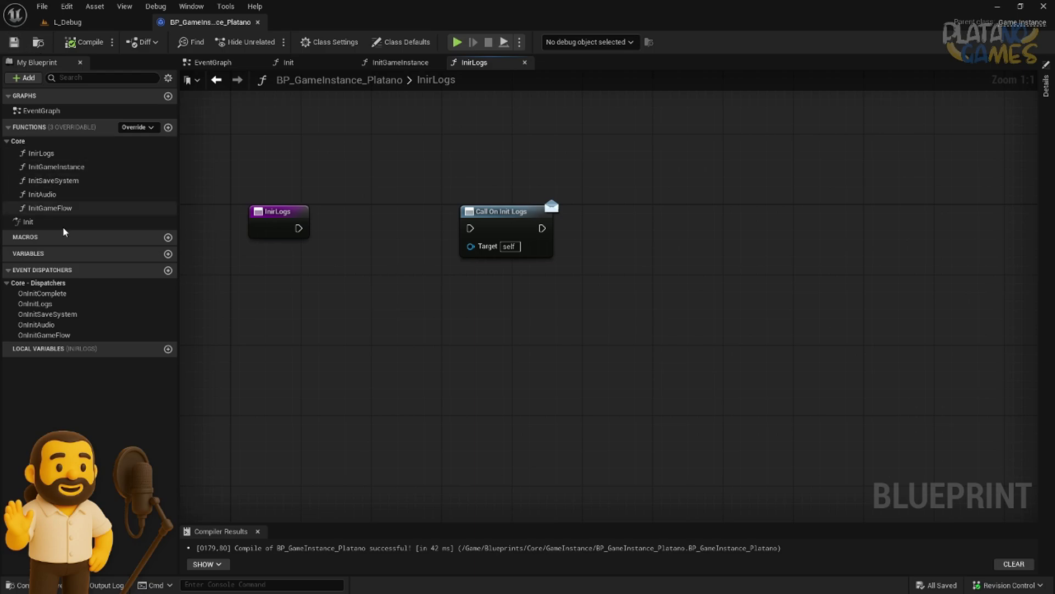
- Add a call to OnInitSaveSystem in the InitSaveSystem function graph
{"action": "double_click", "coordinate": [63, 183]}
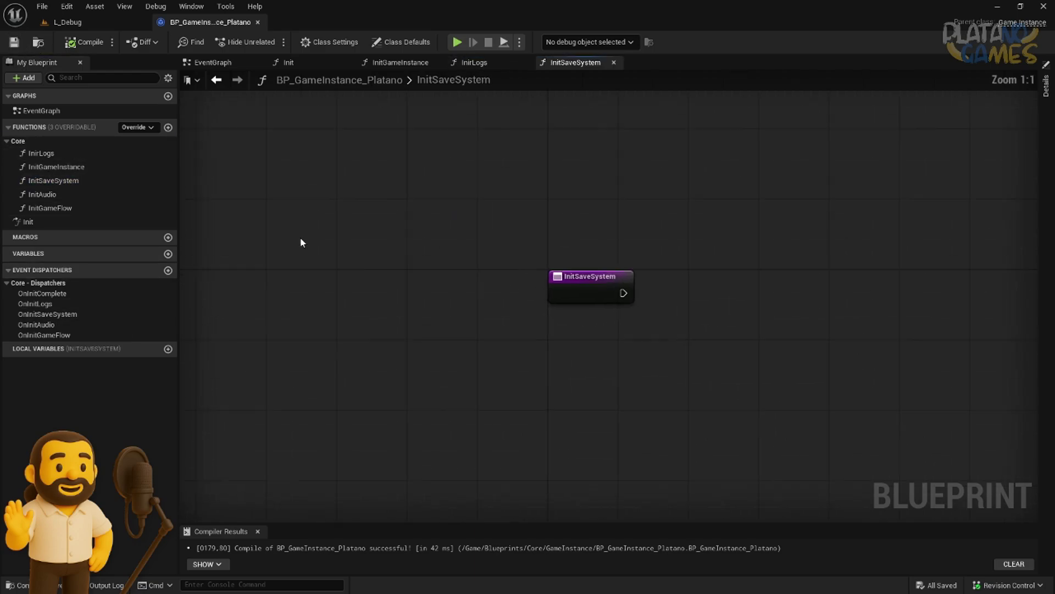
{"action": "left_click_drag", "start_coordinate": [47, 314], "coordinate": [612, 276]}
{"action": "left_click", "coordinate": [570, 288]}
- Add a call to OnInitAudio in the InitAudio function graph
{"action": "double_click", "coordinate": [37, 324]}
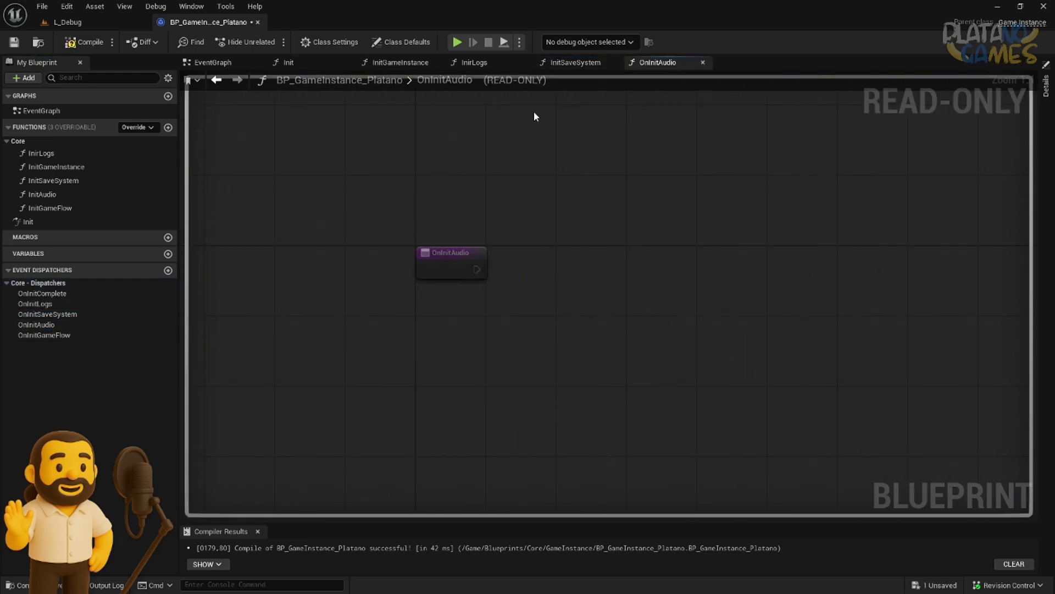
{"action": "left_click", "coordinate": [702, 62]}
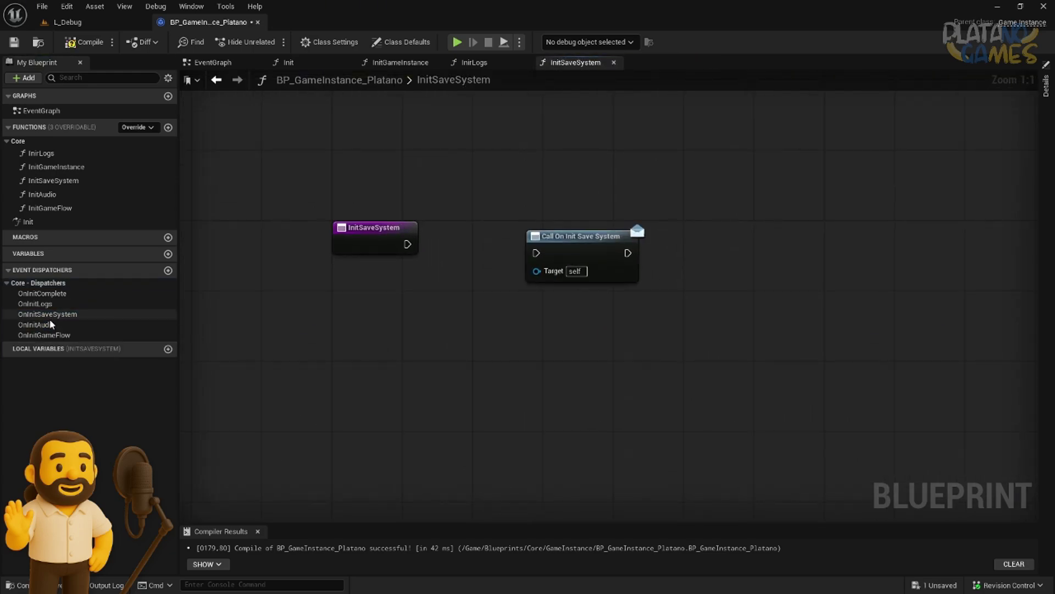
{"action": "double_click", "coordinate": [42, 194]}
{"action": "left_click", "coordinate": [36, 324]}
{"action": "mouse_move", "coordinate": [58, 324]}
{"action": "left_mouse_down"}
{"action": "mouse_move", "coordinate": [659, 295]}
{"action": "mouse_move", "coordinate": [815, 302]}
{"action": "left_mouse_up"}
{"action": "left_click", "coordinate": [671, 309]}
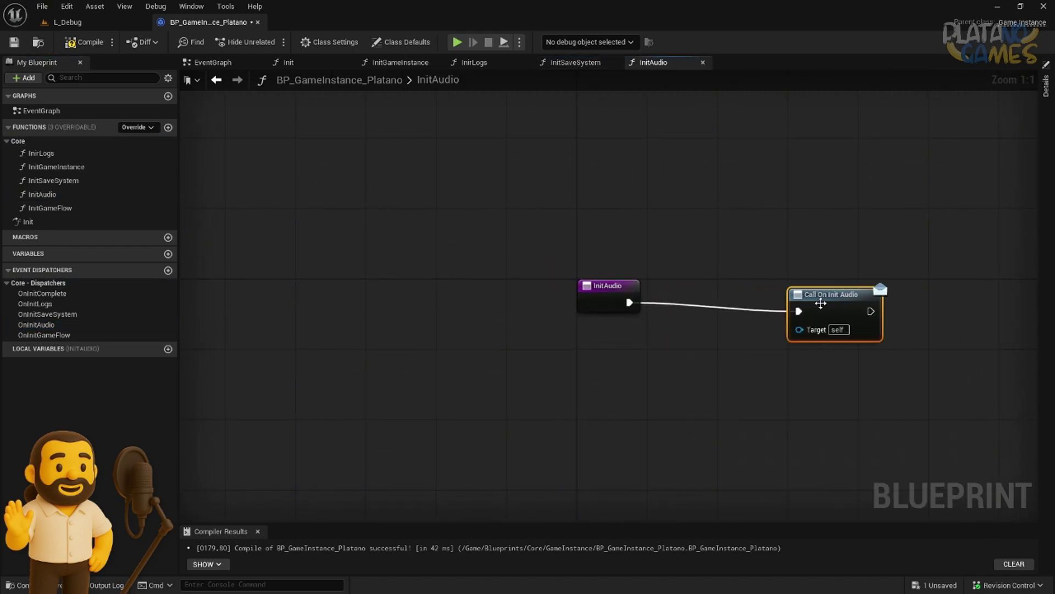
- Add a call to OnInitGameFlow in the InitGameFlow function graph
{"action": "double_click", "coordinate": [58, 209]}
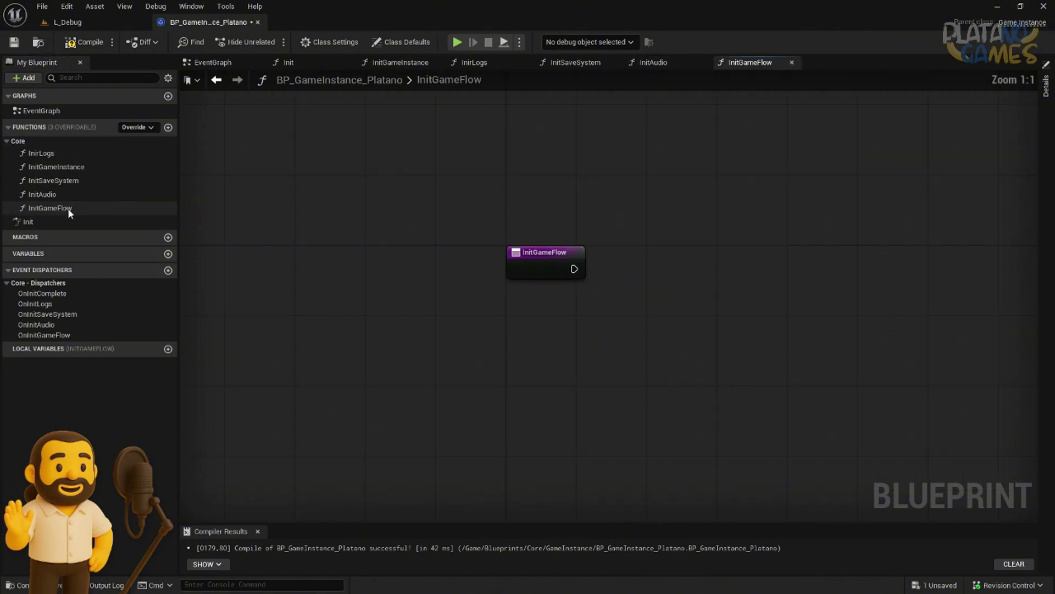
{"action": "mouse_move", "coordinate": [44, 335]}
{"action": "left_mouse_down"}
{"action": "mouse_move", "coordinate": [704, 270]}
{"action": "mouse_move", "coordinate": [625, 284]}
{"action": "left_mouse_up"}
{"action": "left_click", "coordinate": [713, 301]}
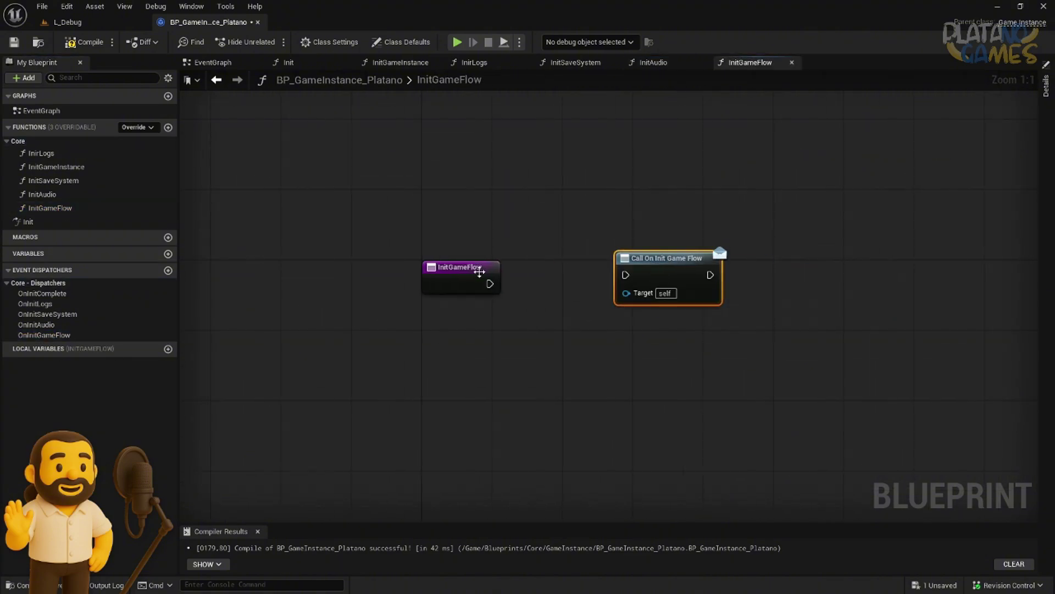
- Save the blueprint and return to the Init function graph
{"action": "left_click", "coordinate": [14, 42]}
{"action": "left_click", "coordinate": [236, 60]}
{"action": "left_click", "coordinate": [293, 65]}
- Close all graph tabs right of Init and frame its Init Game Instance call
{"action": "right_click", "coordinate": [293, 66]}
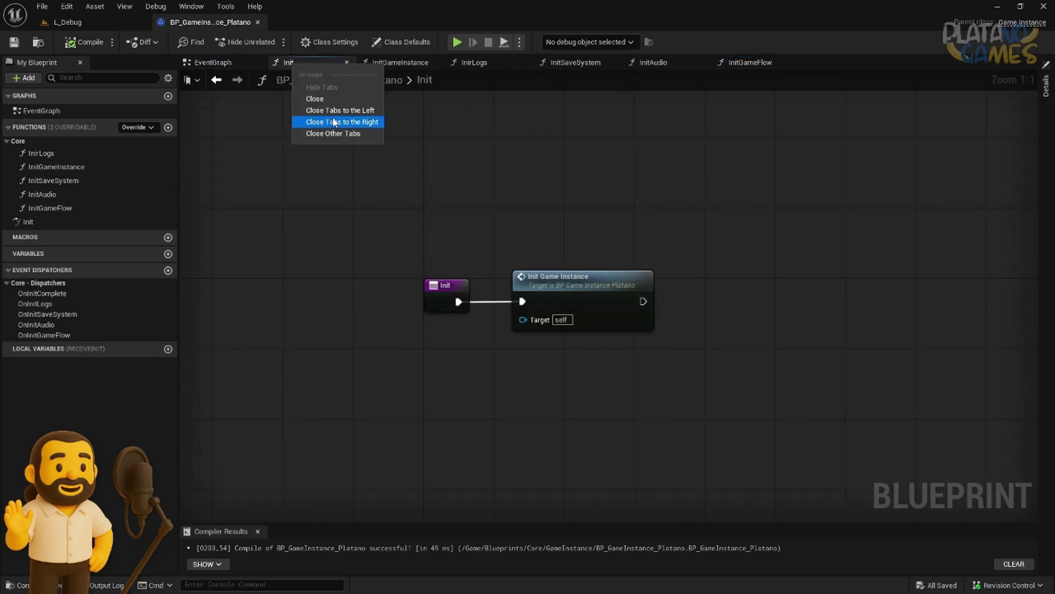
{"action": "left_click", "coordinate": [363, 122]}
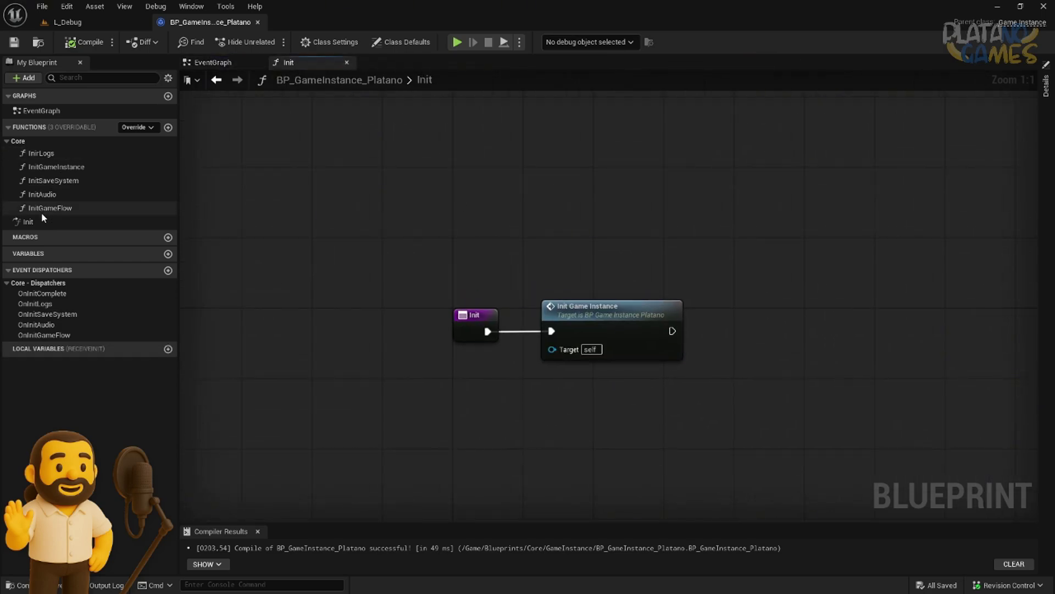
{"action": "left_click_drag", "start_coordinate": [529, 271], "coordinate": [861, 407]}
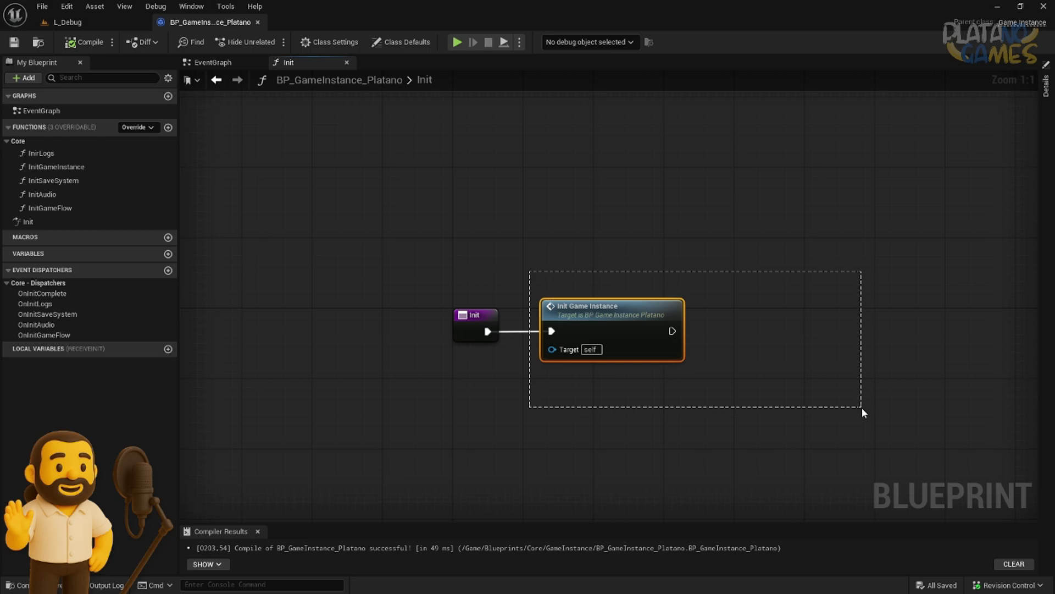
{"action": "right_click_drag", "start_coordinate": [739, 358], "coordinate": [679, 337]}
{"action": "left_click", "coordinate": [469, 215]}
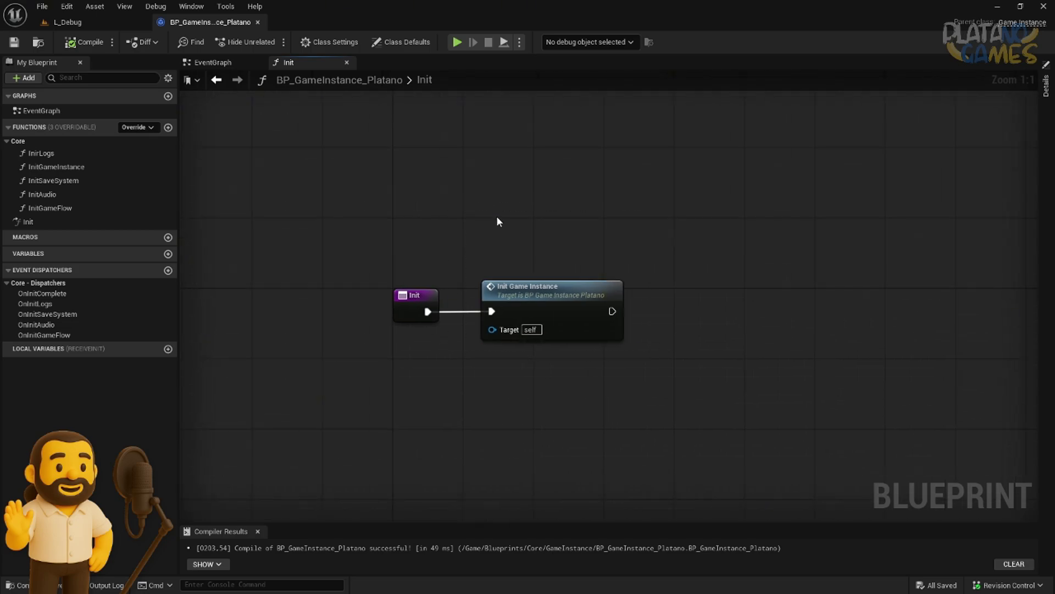
{"action": "right_click_drag", "start_coordinate": [497, 222], "coordinate": [434, 186]}
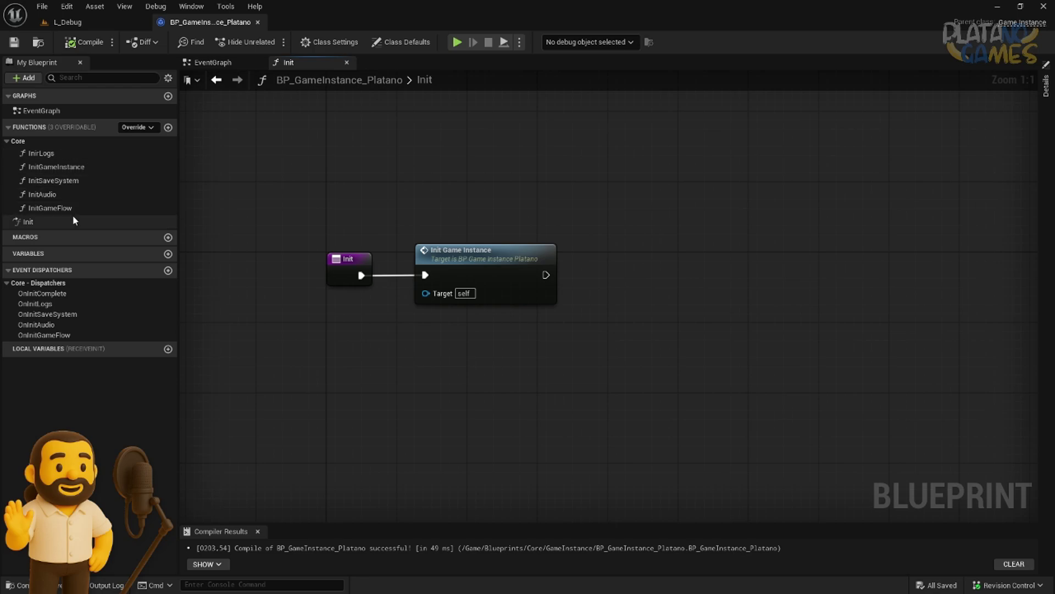
{"action": "right_click_drag", "start_coordinate": [278, 255], "coordinate": [330, 260]}
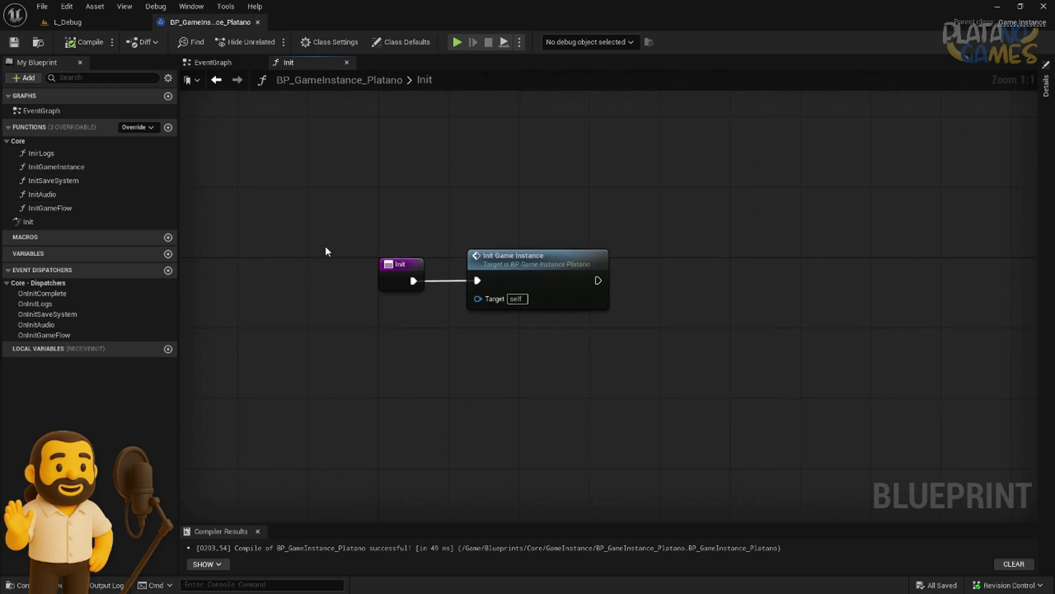